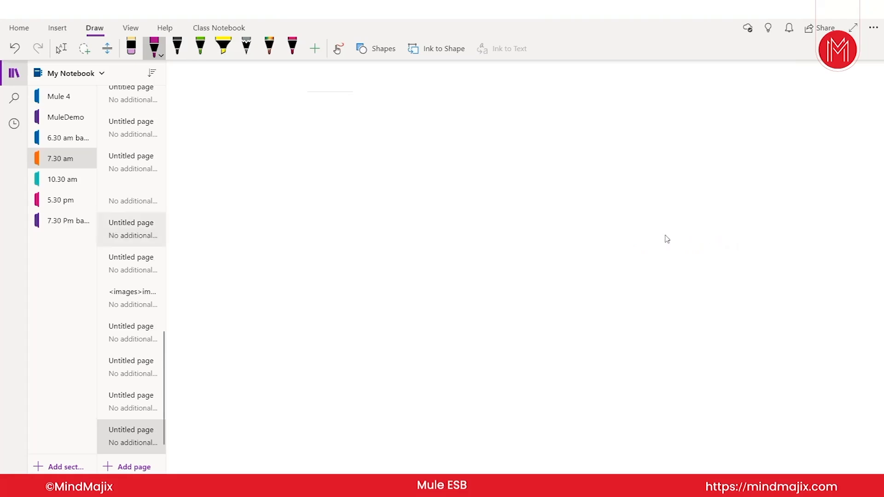
Step: Collapse OneNote's notebook pane from the left rail so the blank page fills the window
left_click(14, 73)
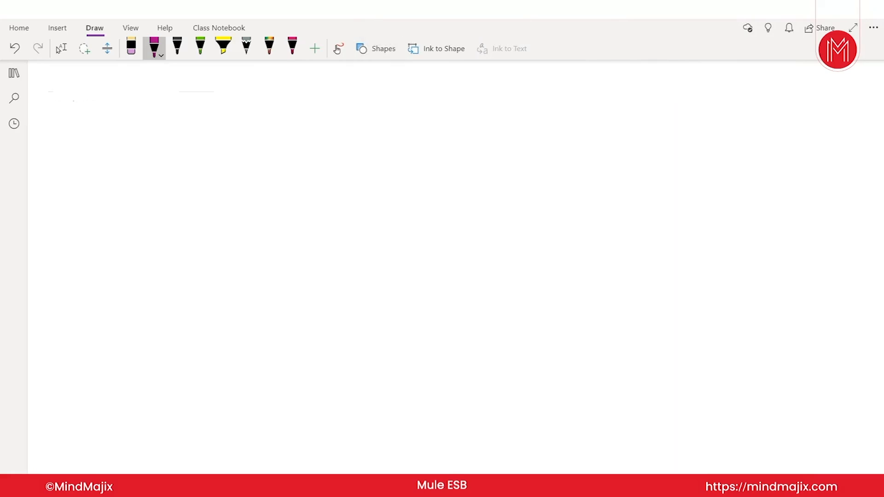
Step: Handwrite 'Port: 3306' on the page
left_click_drag(415, 122, 414, 139)
mouse_move(414, 123)
left_mouse_down()
mouse_move(416, 133)
mouse_move(438, 125)
mouse_move(448, 134)
left_mouse_up()
mouse_move(443, 128)
left_mouse_down()
mouse_move(513, 130)
mouse_move(531, 115)
mouse_move(548, 122)
left_mouse_up()
left_click(475, 120)
left_click(474, 129)
Step: Write U and P entries below the port, tick both and circle the space after each
left_click_drag(425, 170, 438, 170)
left_click_drag(426, 213, 429, 224)
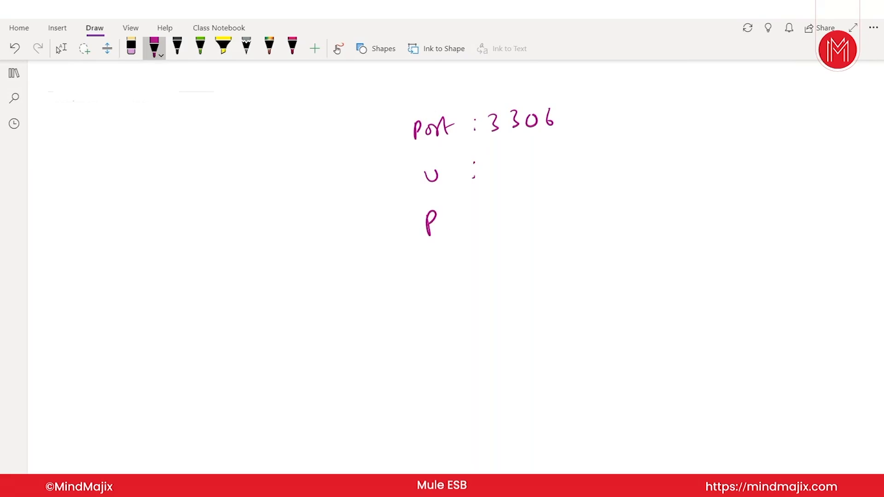
left_click_drag(579, 158, 601, 150)
left_click_drag(586, 197, 607, 187)
mouse_move(510, 156)
left_mouse_down()
mouse_move(506, 185)
mouse_move(509, 156)
left_mouse_up()
left_click_drag(515, 190, 523, 187)
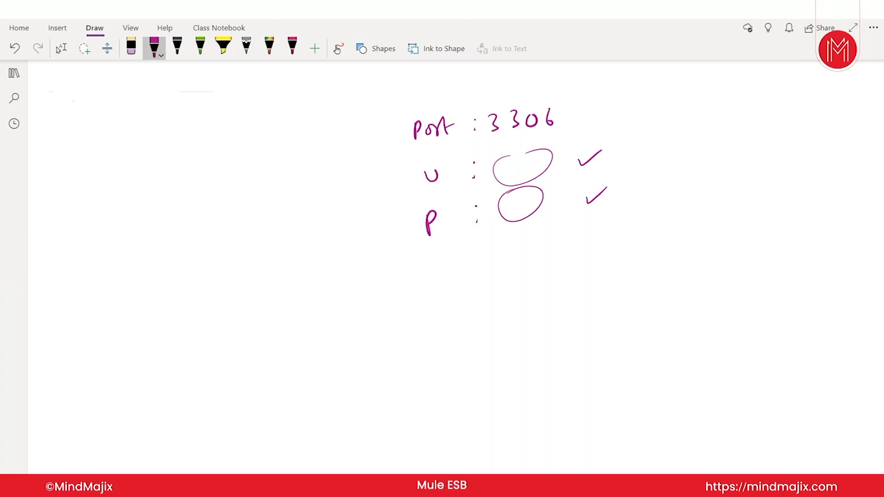
Step: Bracket the entries to a circled, ticked 'legacy' note, then write root and the password in the circles
left_click_drag(638, 140, 641, 193)
mouse_move(660, 149)
left_mouse_down()
mouse_move(666, 161)
mouse_move(708, 138)
mouse_move(721, 163)
left_mouse_up()
mouse_move(690, 126)
left_mouse_down()
mouse_move(730, 152)
mouse_move(672, 123)
left_mouse_up()
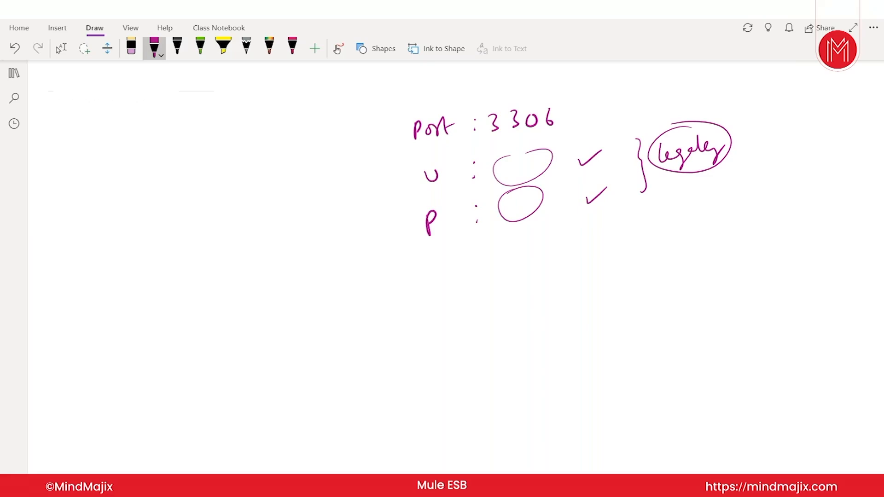
left_click_drag(723, 129, 741, 120)
left_click_drag(495, 174, 534, 152)
left_click_drag(502, 213, 543, 191)
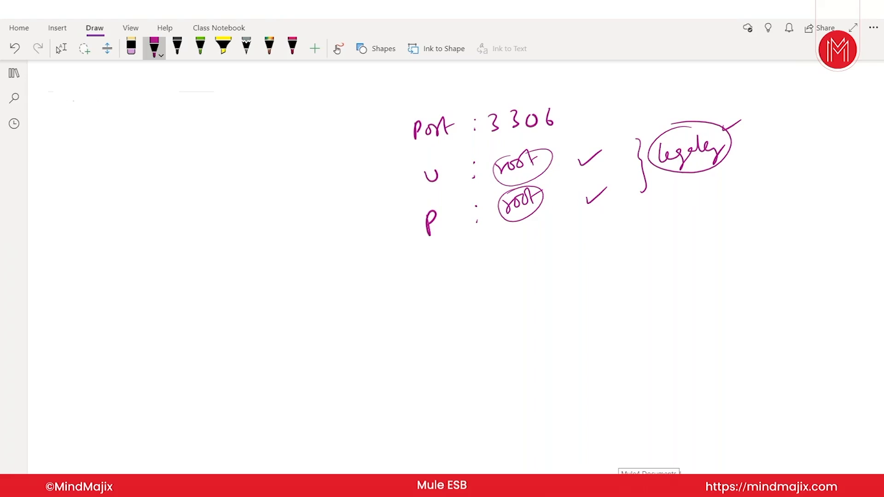
Step: Handwrite version 8.0.21 and circle it
left_click_drag(593, 265, 633, 269)
left_click(601, 272)
left_click(622, 268)
left_click_drag(639, 258, 639, 276)
mouse_move(583, 298)
left_mouse_down()
mouse_move(652, 267)
mouse_move(576, 309)
left_mouse_up()
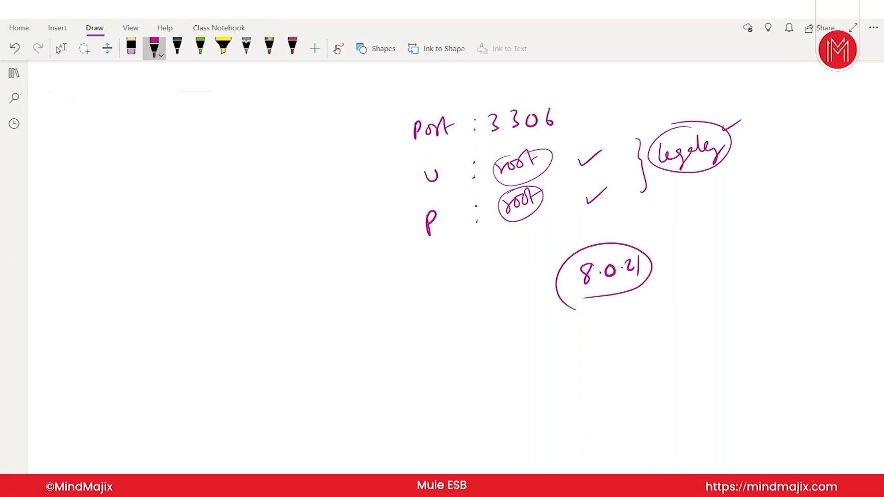
Step: Write 8.0.19 beneath it and switch back to the selection tool
mouse_move(599, 331)
left_mouse_down()
mouse_move(593, 354)
mouse_move(600, 331)
mouse_move(638, 342)
left_mouse_up()
left_click(608, 339)
left_click(626, 331)
left_click_drag(646, 322, 649, 341)
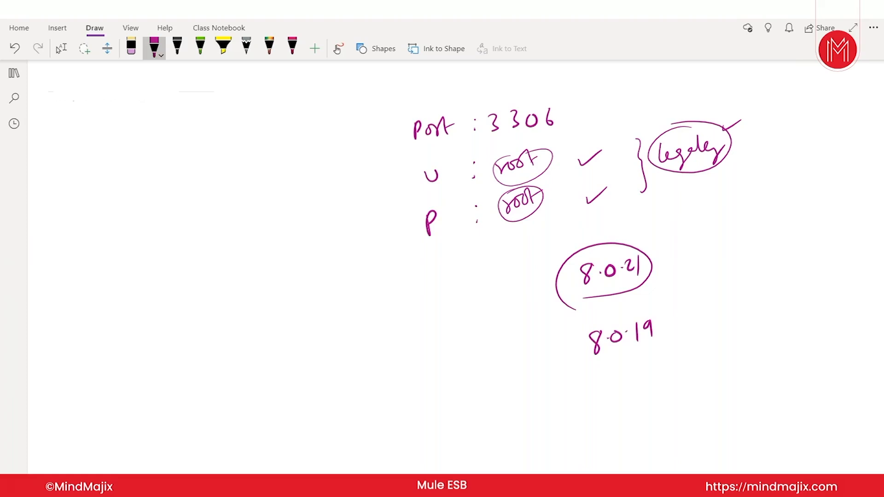
left_click(60, 48)
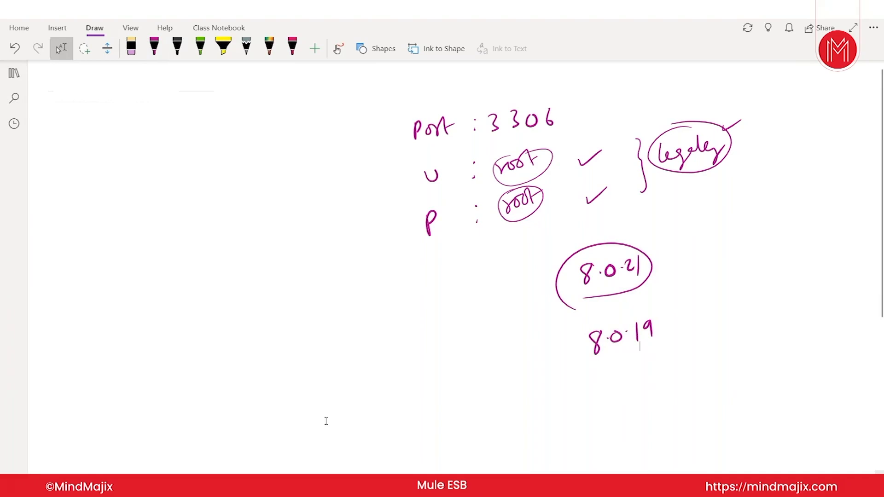
left_click(546, 486)
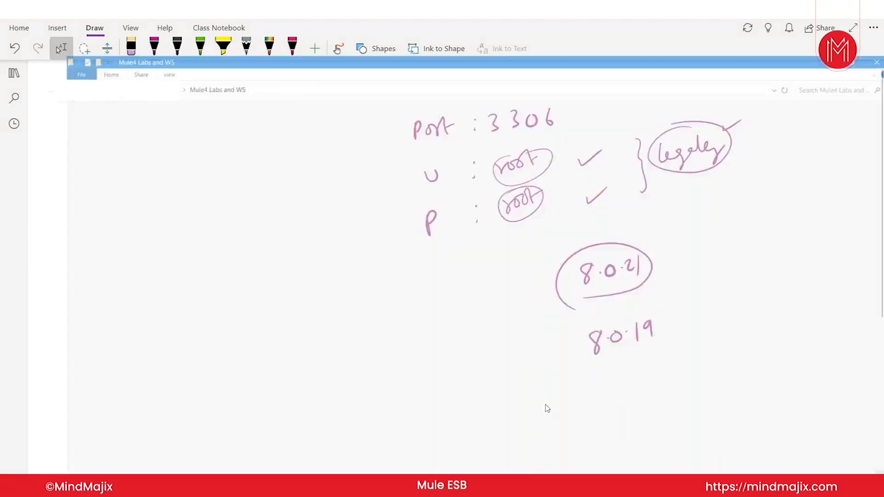
left_click(117, 40)
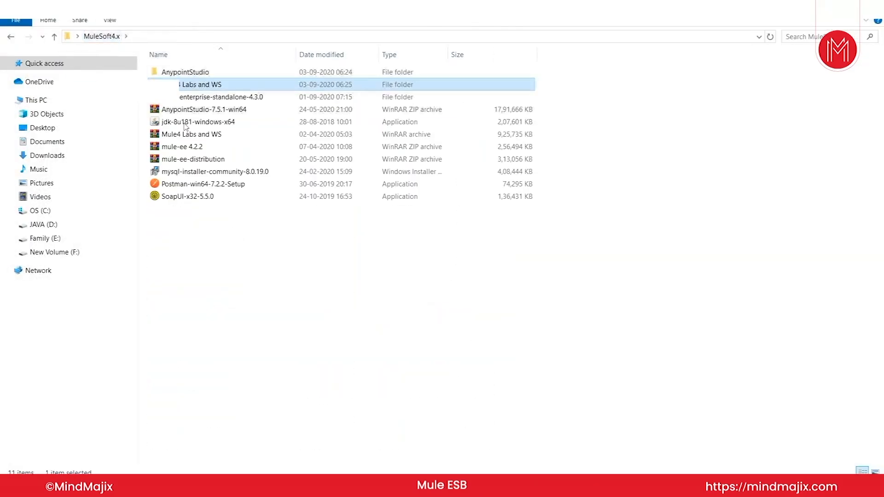
left_click(208, 174)
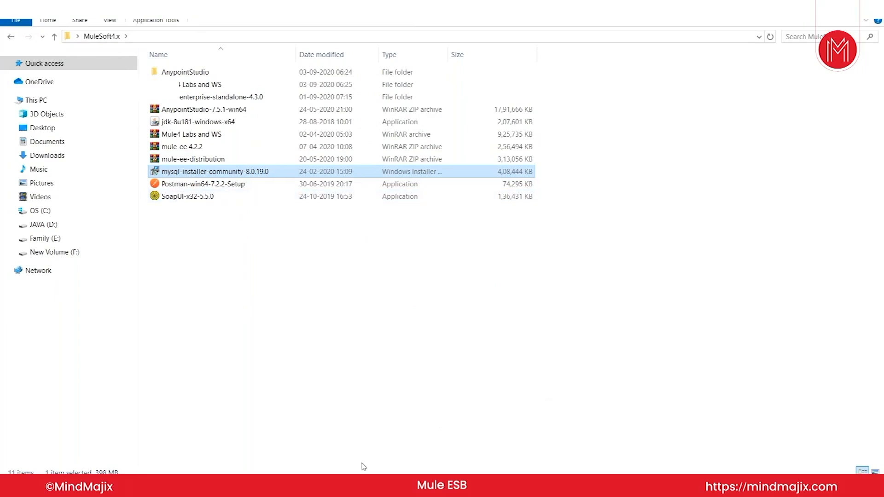
left_click(359, 487)
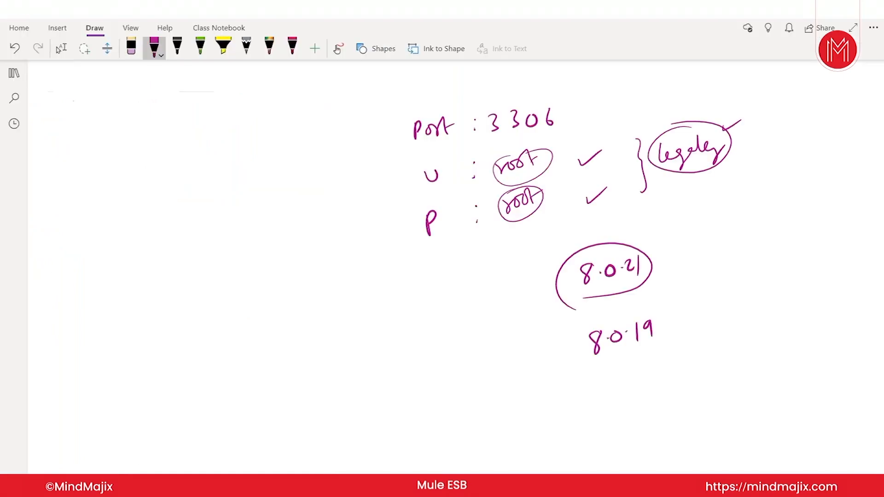
Step: Handwrite abbreviations for automatic and manual, underlining the manual one
left_click_drag(324, 276, 366, 264)
left_click_drag(329, 322, 368, 308)
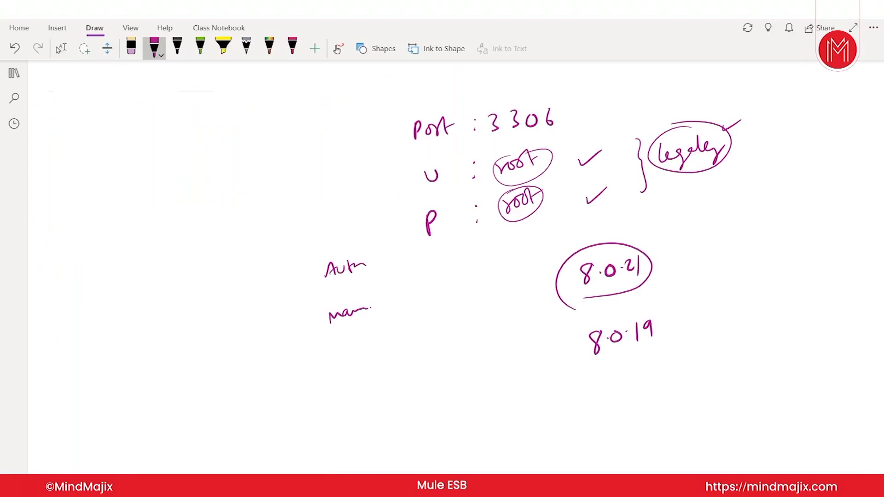
left_click_drag(329, 329, 381, 318)
Step: Sketch two square boxes beside the options, ticking the lower one
left_click_drag(202, 288, 198, 334)
mouse_move(201, 287)
left_mouse_down()
mouse_move(250, 283)
mouse_move(250, 332)
mouse_move(198, 334)
left_mouse_up()
left_click_drag(238, 305, 258, 292)
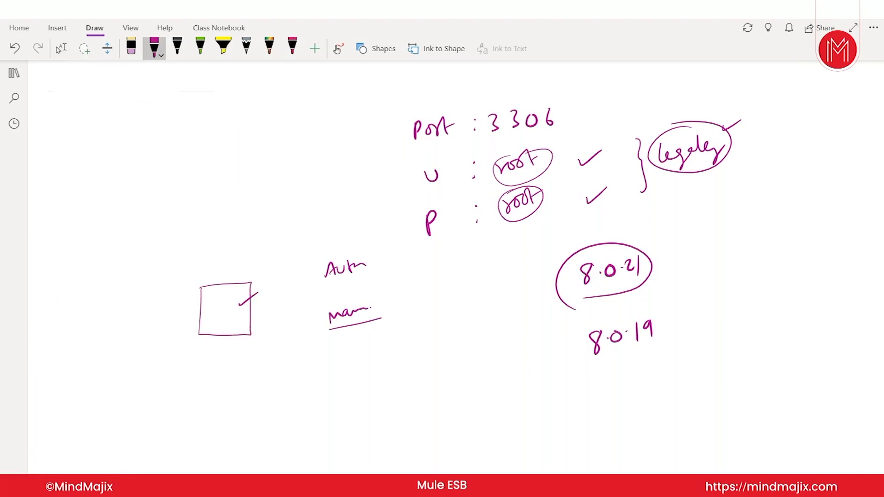
left_click_drag(256, 213, 255, 253)
mouse_move(255, 213)
left_mouse_down()
mouse_move(269, 209)
mouse_move(298, 246)
mouse_move(255, 253)
left_mouse_up()
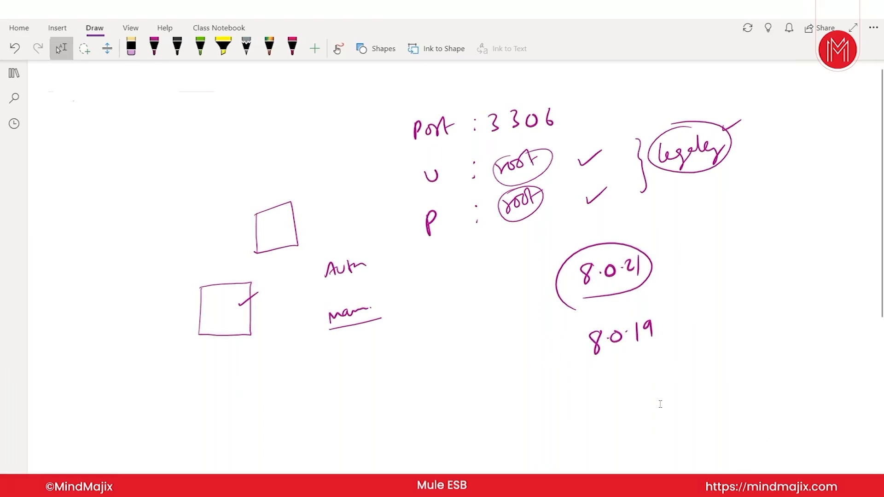
Step: Launch the services.msc console from the Run dialog
key("super+r")
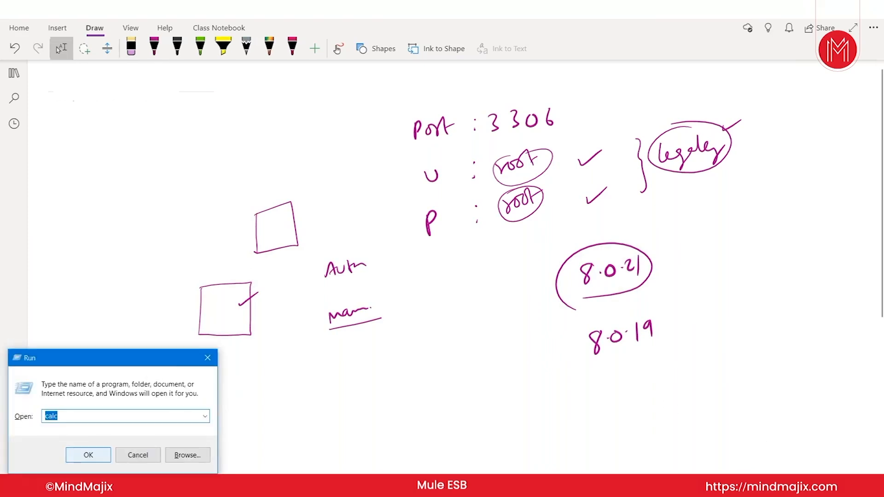
type("se")
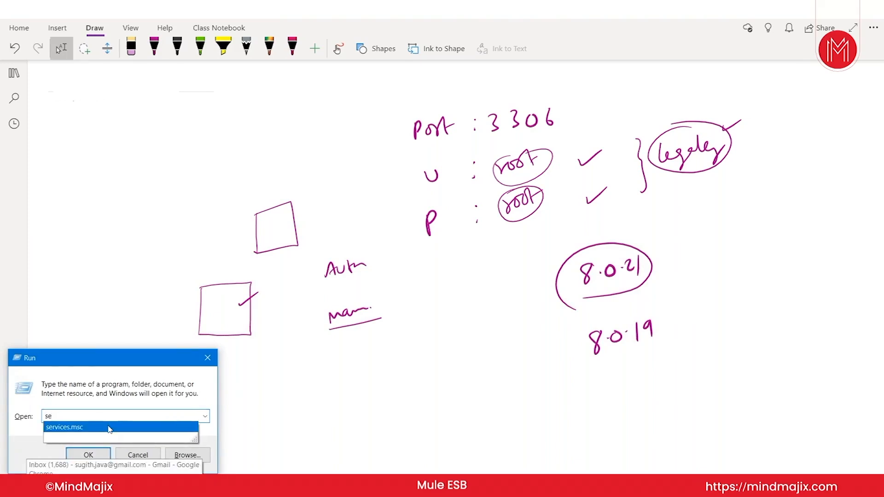
left_click(110, 428)
left_click(99, 453)
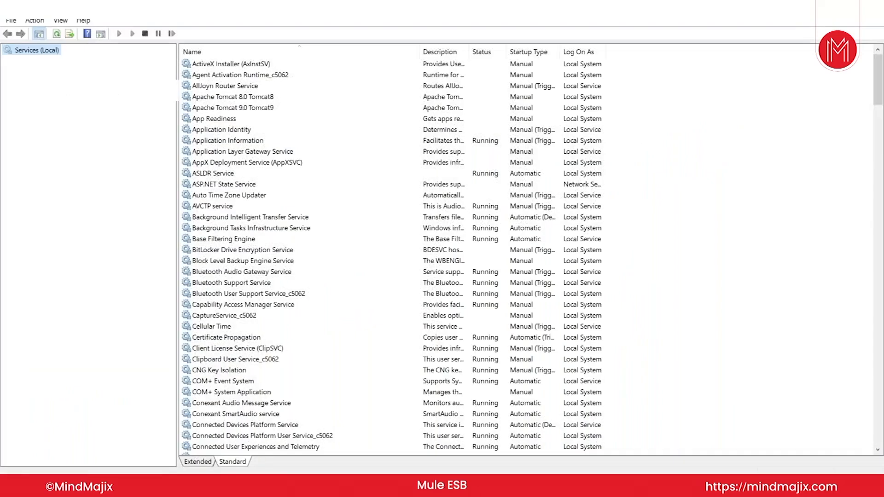
Step: Locate the MYSQL80 and MySQLserver services and start MYSQL80
left_click(198, 178)
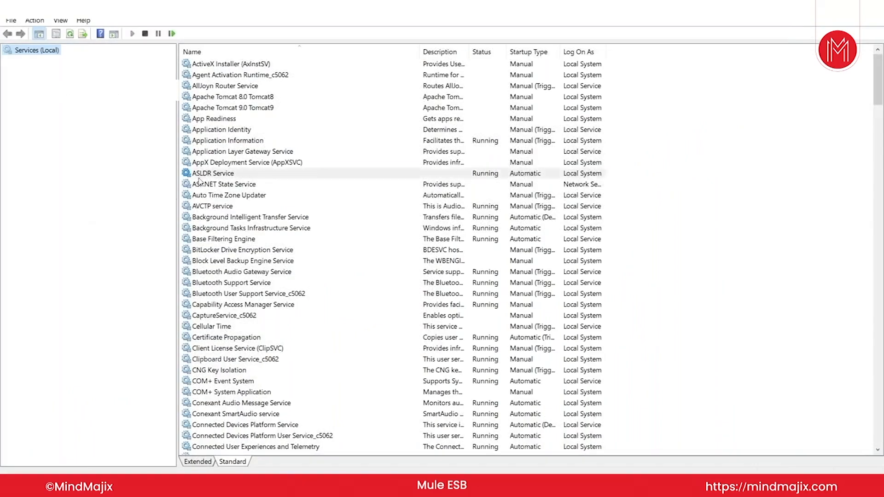
key("m")
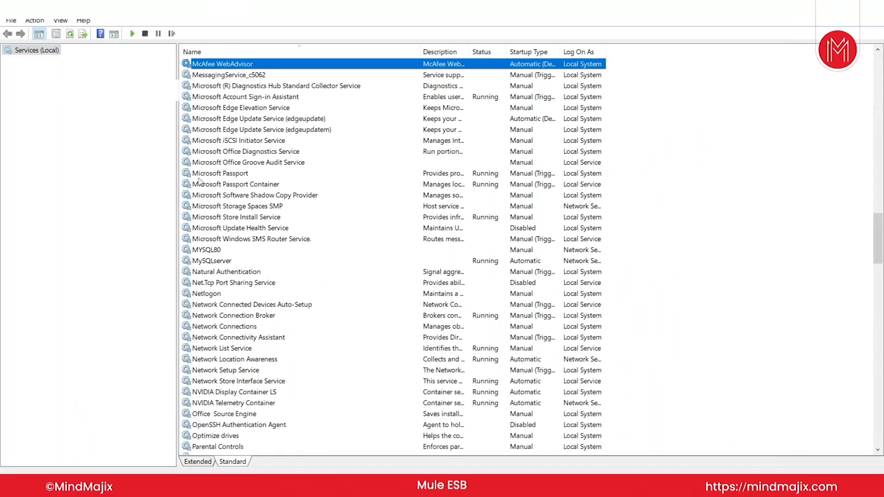
left_click(252, 251)
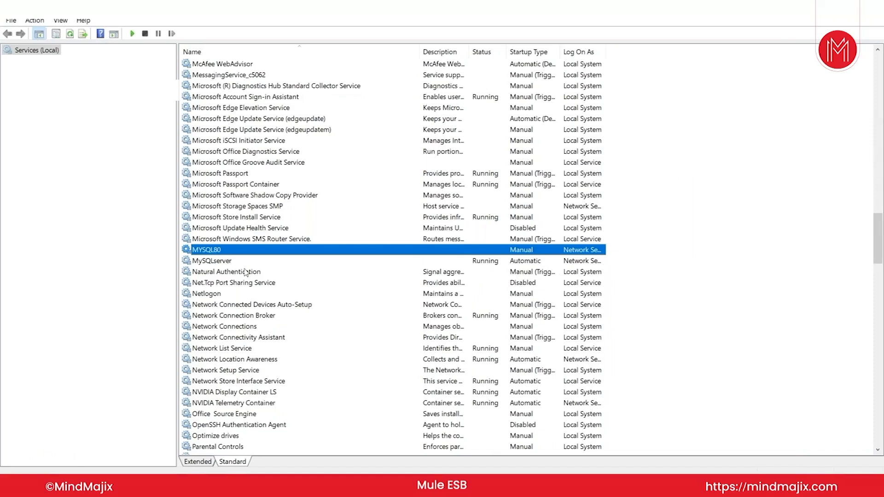
left_click(513, 262)
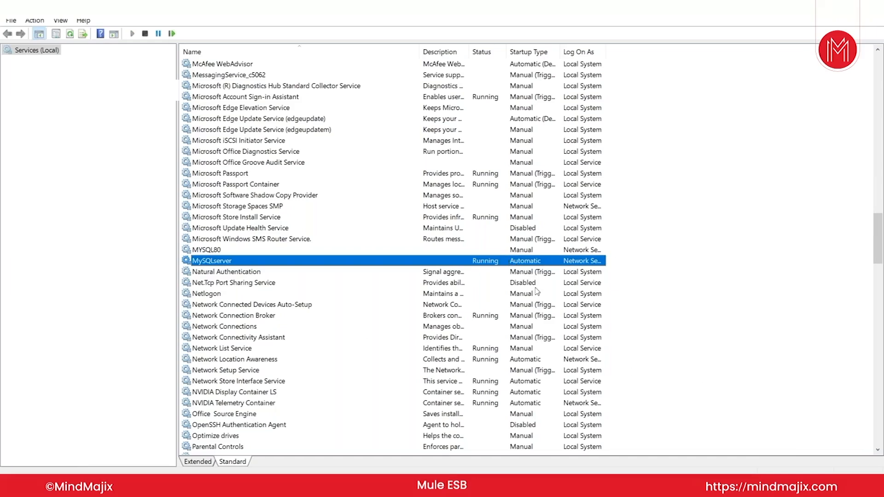
right_click(523, 266)
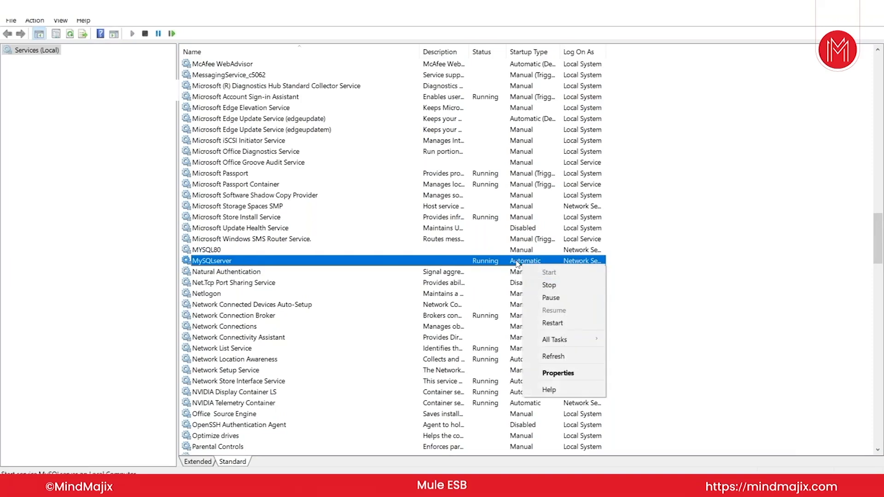
left_click(516, 252)
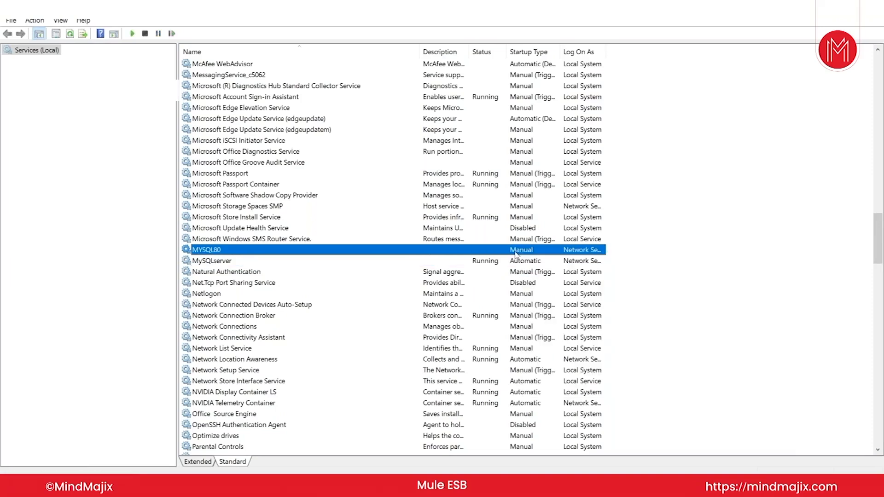
right_click(515, 254)
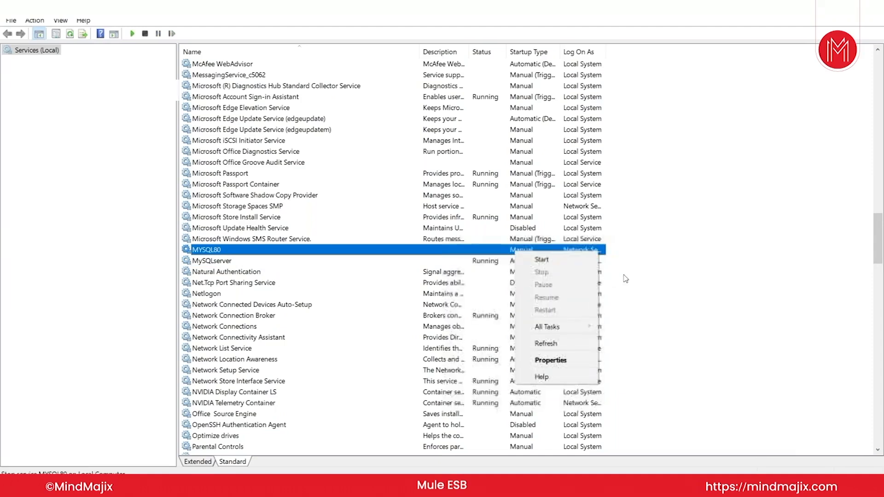
left_click(635, 284)
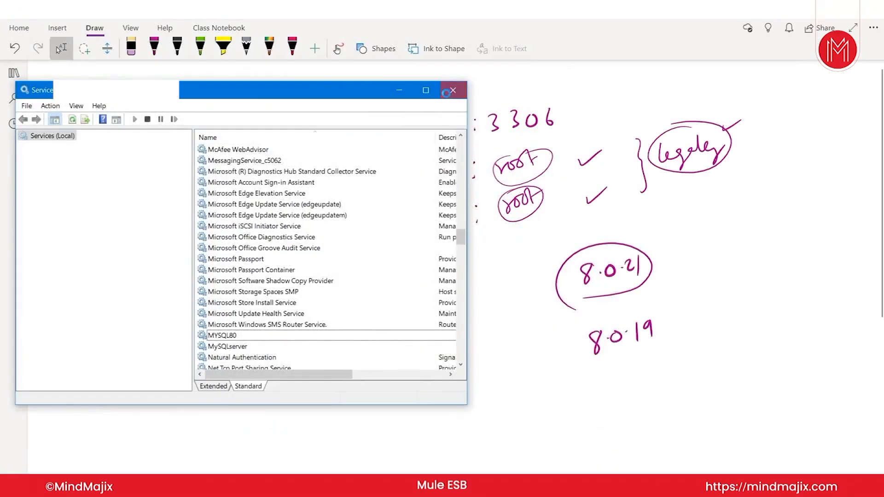
Step: Close Services and, with the magenta pen, draw a large 'Backend' box with a rightward arrow
left_click(453, 87)
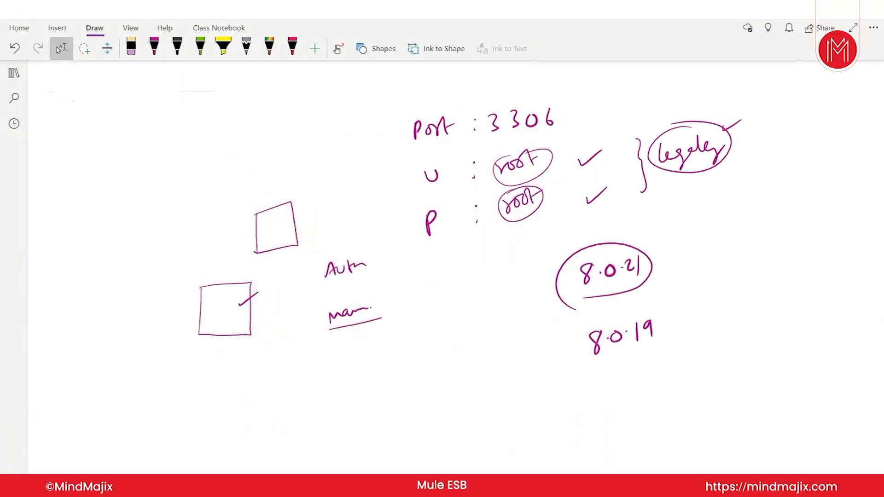
left_click(154, 47)
mouse_move(267, 423)
left_mouse_down()
mouse_move(270, 394)
mouse_move(322, 359)
mouse_move(352, 387)
mouse_move(299, 419)
left_mouse_up()
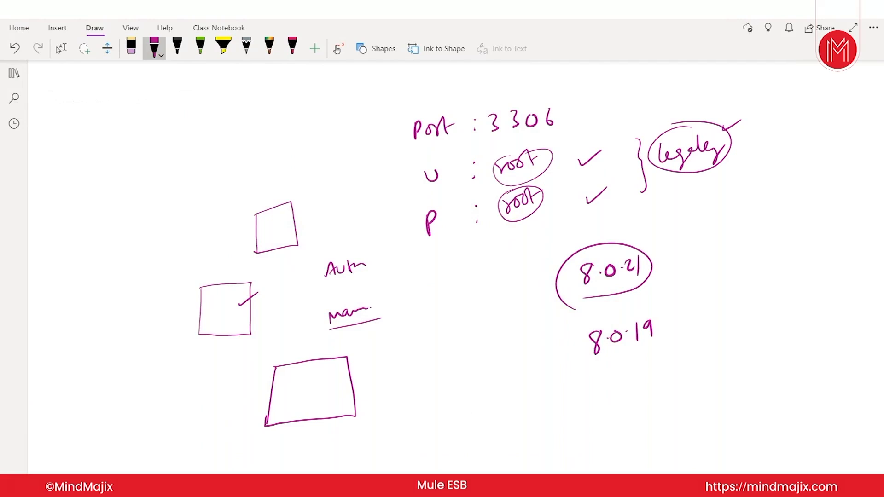
left_click_drag(348, 367, 372, 366)
mouse_move(275, 366)
left_mouse_down()
mouse_move(276, 358)
mouse_move(330, 350)
mouse_move(331, 341)
left_mouse_up()
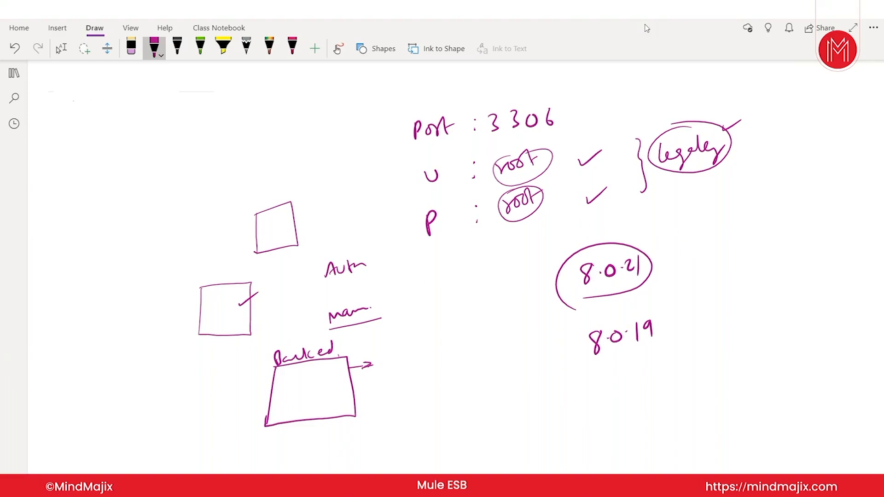
Step: Draw a box labelled UI containing an underlined 'workbench 8.0'
mouse_move(389, 331)
left_mouse_down()
mouse_move(389, 369)
mouse_move(418, 319)
mouse_move(463, 341)
mouse_move(420, 372)
mouse_move(390, 374)
left_mouse_up()
mouse_move(407, 311)
left_mouse_down()
mouse_move(436, 298)
mouse_move(429, 316)
left_mouse_up()
left_click_drag(424, 317, 437, 315)
left_click(443, 310)
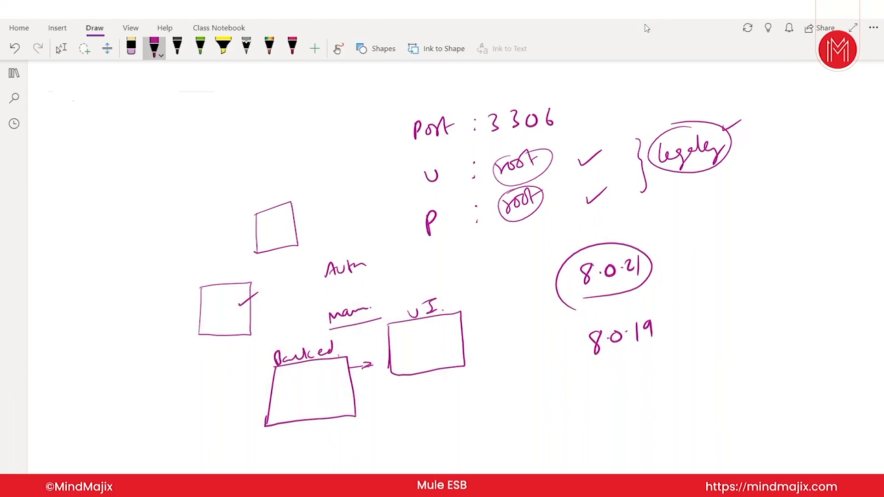
left_click_drag(393, 327, 443, 330)
left_click_drag(444, 328, 480, 312)
left_click(472, 320)
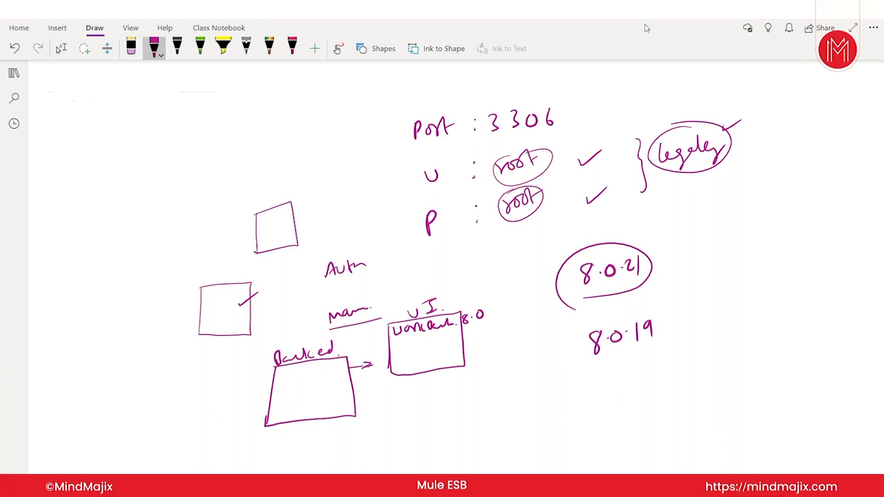
left_click_drag(396, 339, 448, 332)
Step: Tick the UI label and write an underlined 8.0.17 under the Backend box
left_click_drag(264, 373, 276, 366)
left_click_drag(448, 308, 466, 300)
left_click_drag(291, 428, 324, 432)
left_click(295, 435)
left_click(312, 433)
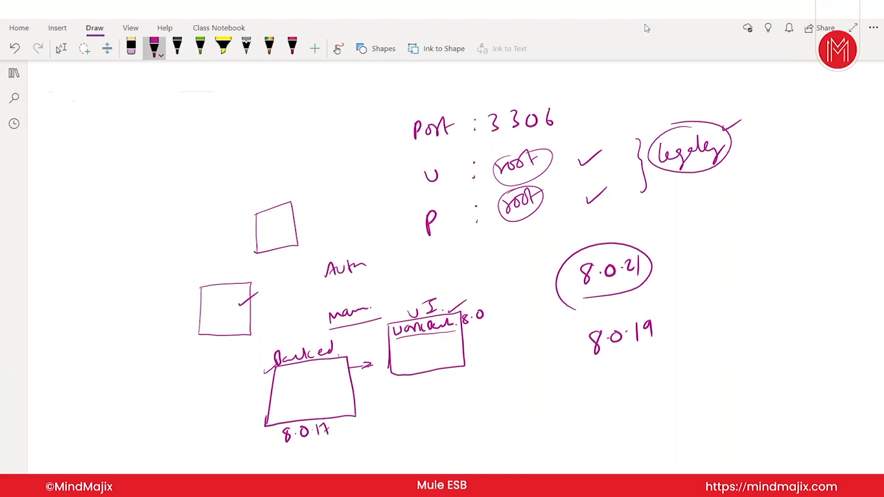
left_click_drag(285, 452, 339, 435)
Step: Underline 8.0.19, circle the 8.0, draw the Backend-to-UI arrow, then switch to selecting
left_click_drag(595, 362, 660, 338)
mouse_move(466, 309)
left_mouse_down()
mouse_move(470, 326)
mouse_move(467, 310)
left_mouse_up()
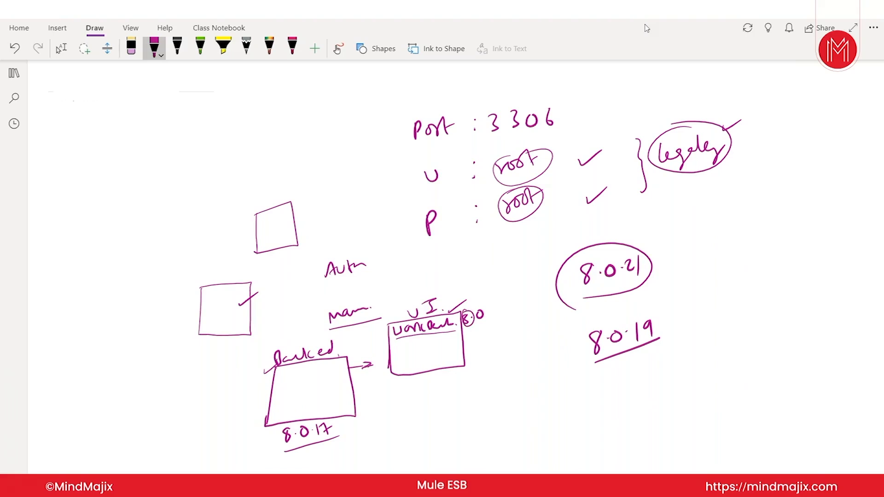
mouse_move(349, 371)
left_mouse_down()
mouse_move(389, 343)
mouse_move(363, 373)
left_mouse_up()
left_click(61, 48)
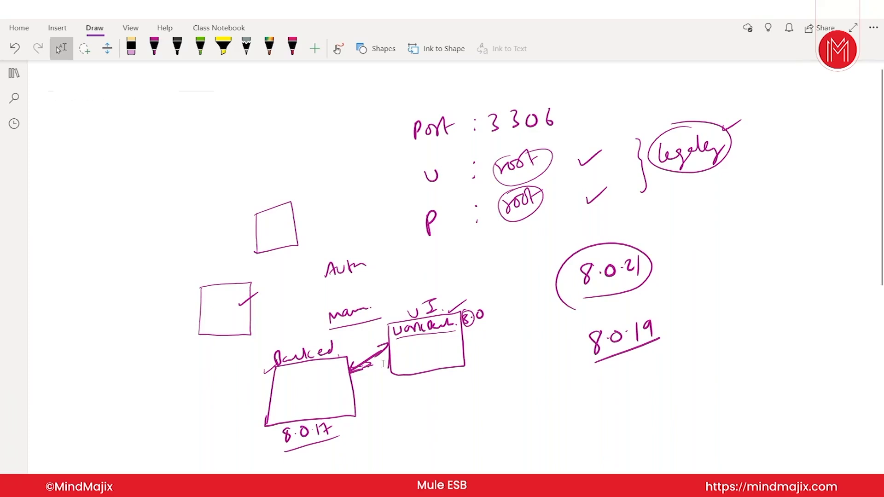
Step: Search the Start menu for 'work' and launch MySQL Workbench
left_click(45, 476)
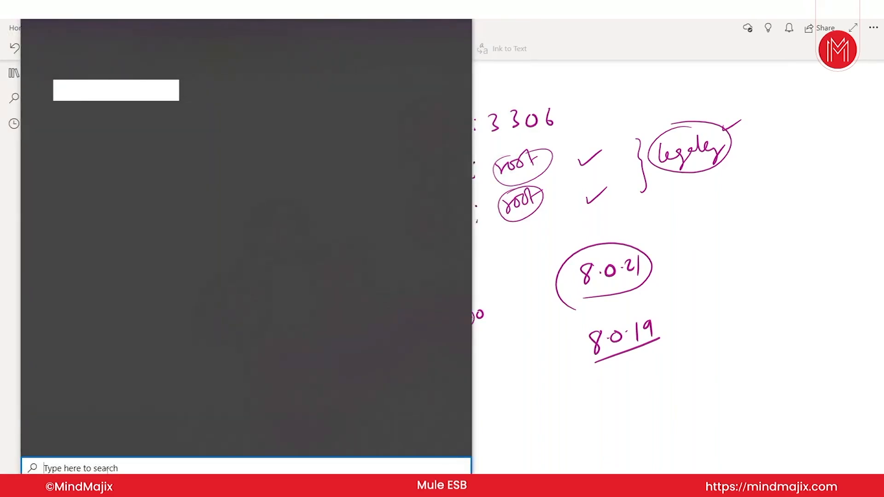
type("wo")
type("k")
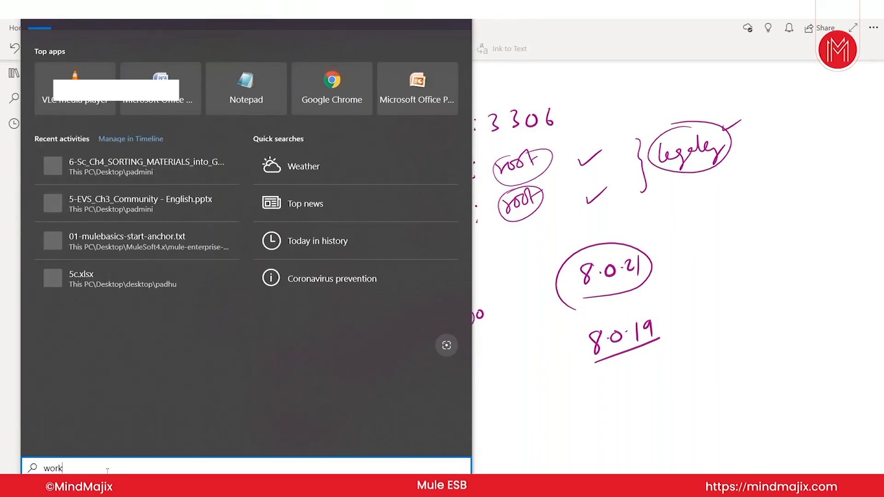
key("Return")
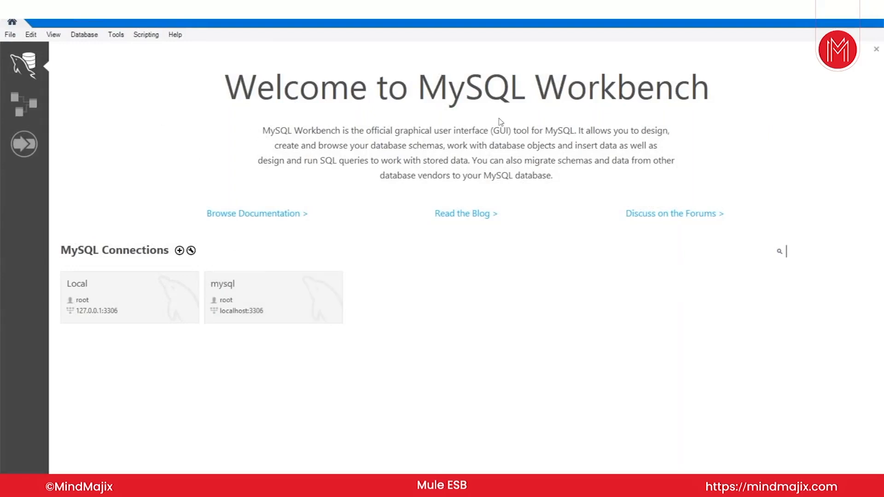
Step: Inspect then cancel a new connection at 127.0.0.1, and open the Local connection instead
left_click(179, 251)
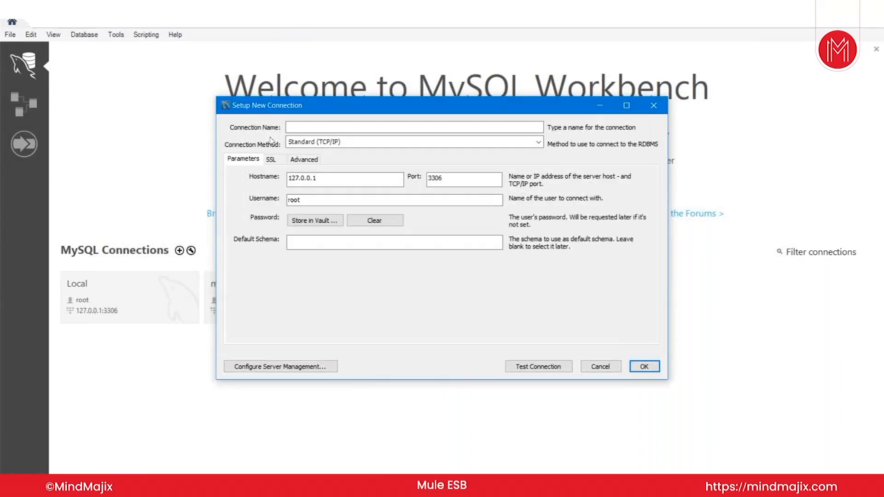
left_click(319, 183)
left_click(590, 364)
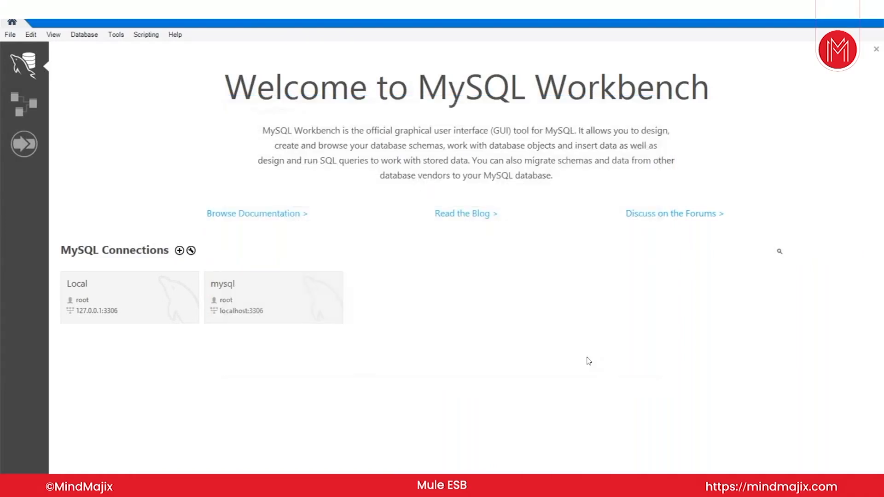
left_click(176, 318)
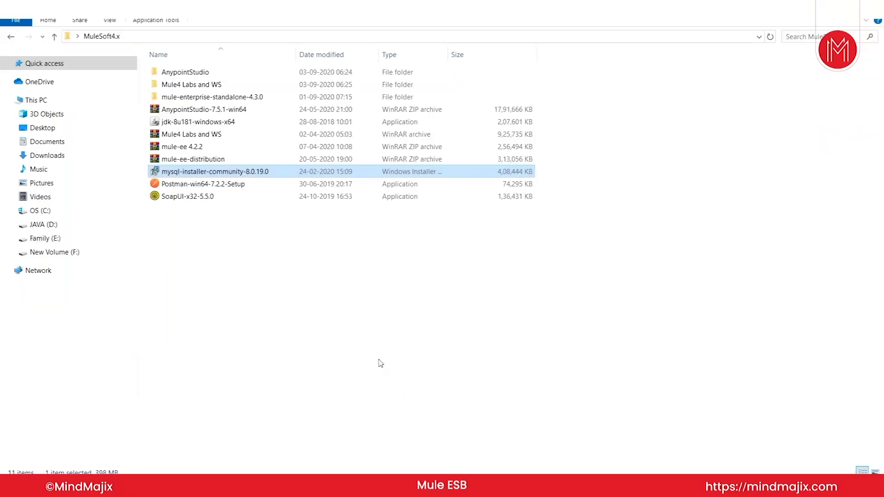
Step: Open the Mule4 Labs and WS folder and edit the muletrainingdb script in Notepad++
left_click(379, 361)
double_click(232, 83)
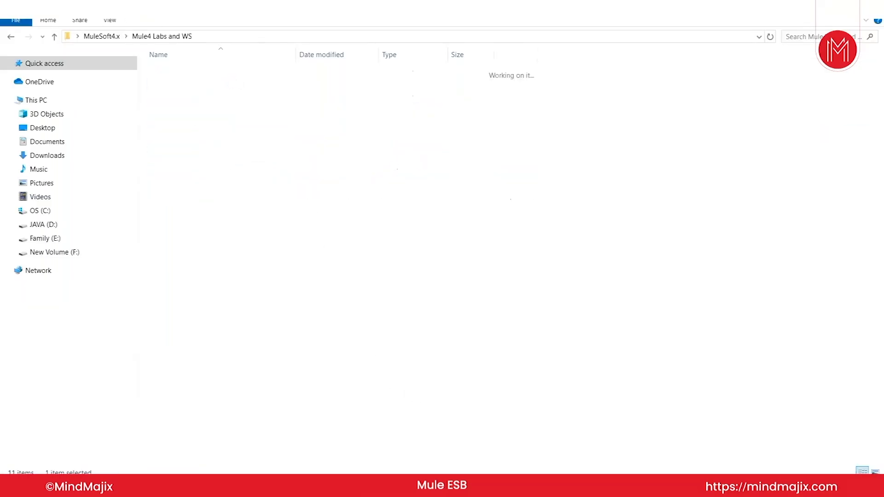
left_click(186, 312)
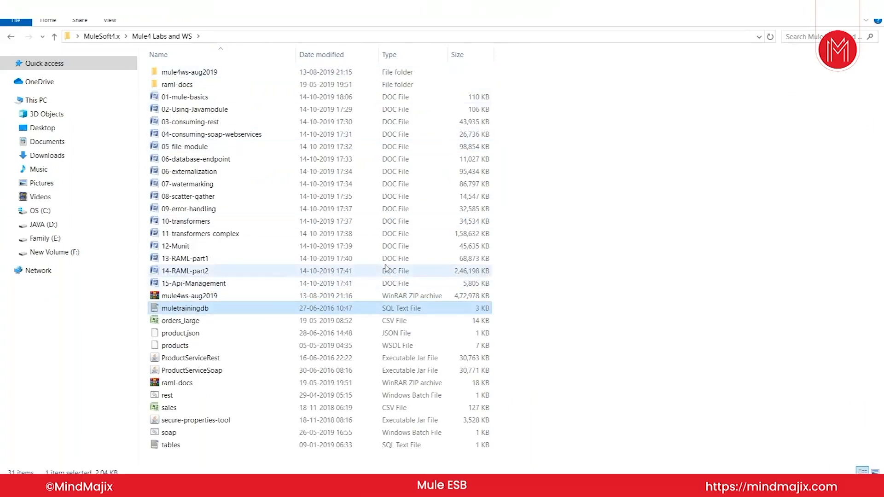
right_click(399, 314)
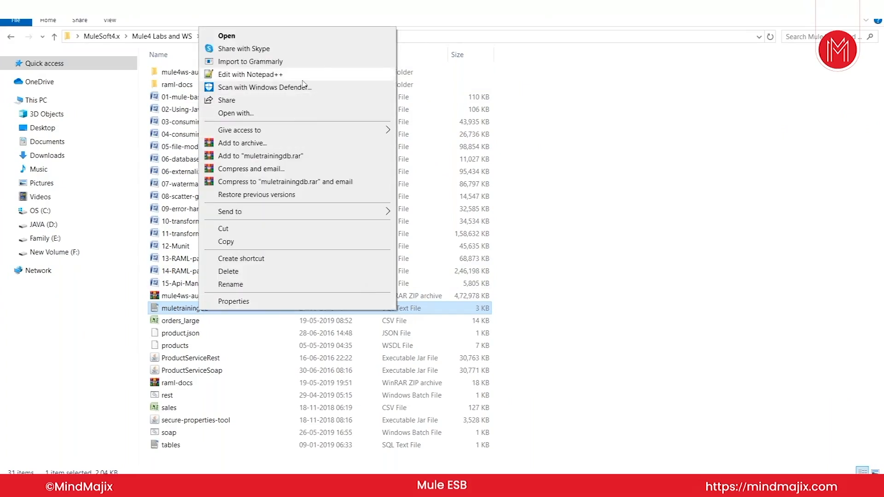
left_click(249, 73)
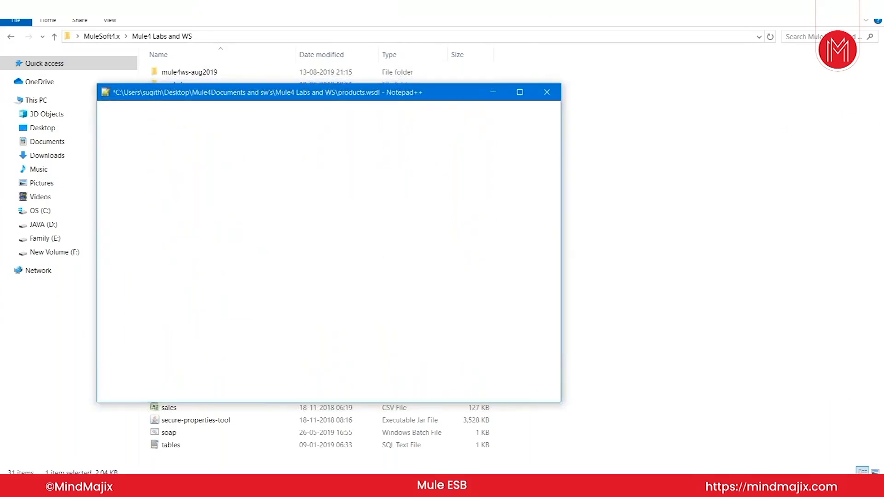
Step: Maximize Notepad++ and highlight the create database and USE muletrainingdb statements
left_click(528, 91)
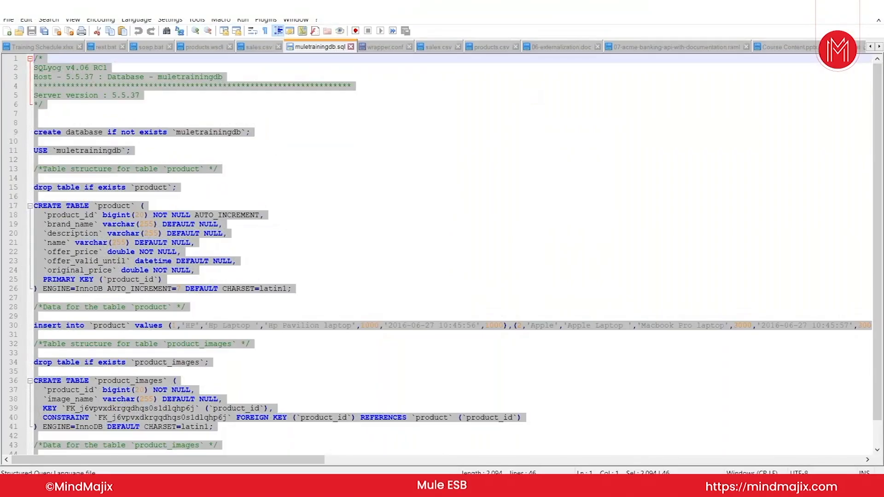
left_click(444, 187)
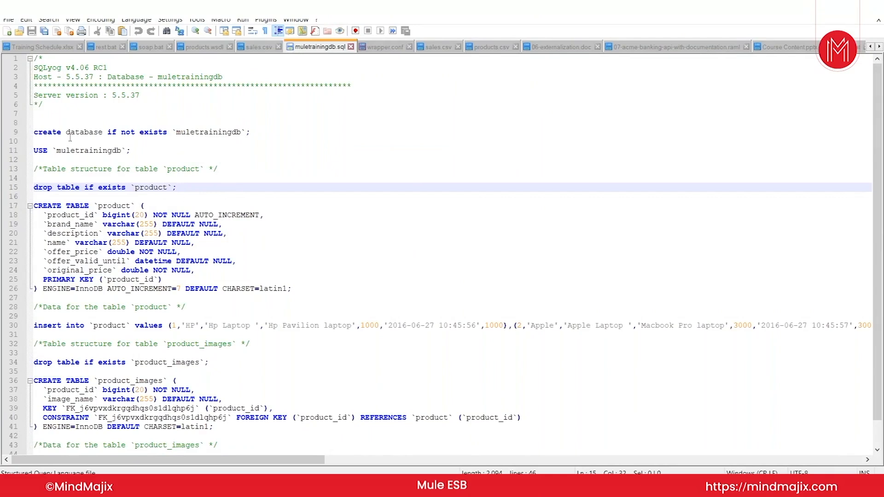
scroll(114, 181, "down", 1)
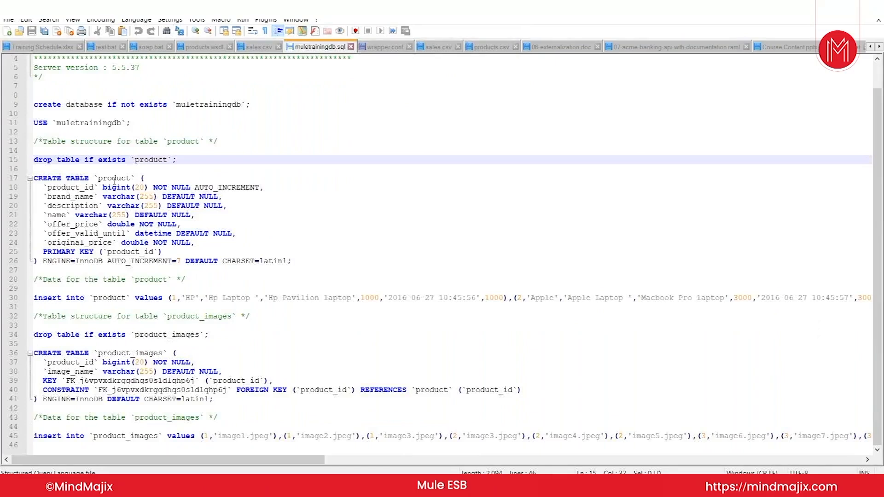
scroll(49, 136, "up", 1)
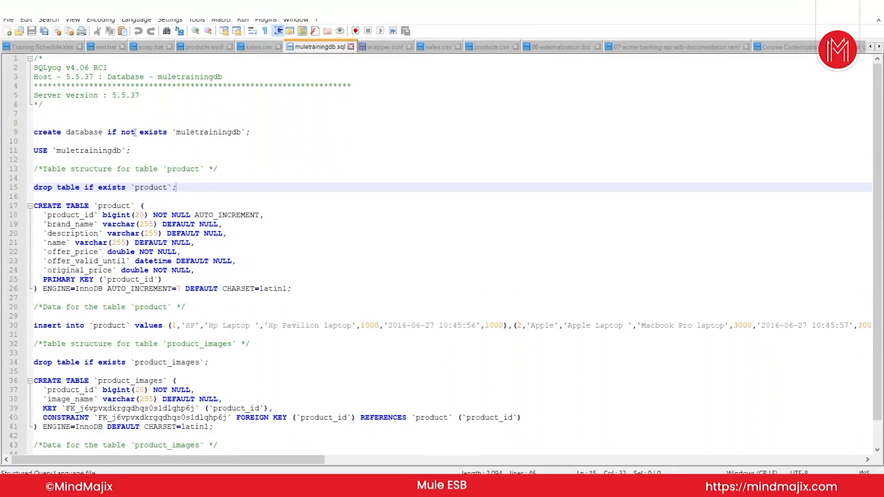
left_click_drag(178, 133, 243, 130)
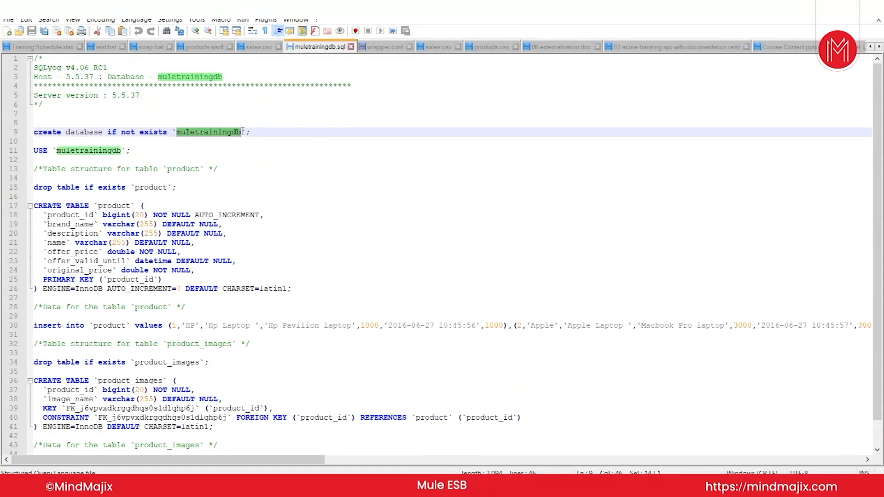
left_click(180, 132)
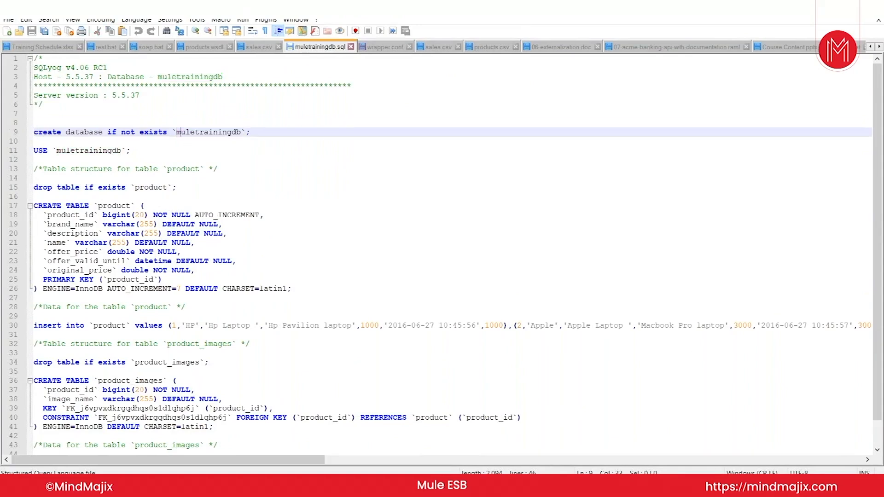
left_click_drag(57, 151, 112, 153)
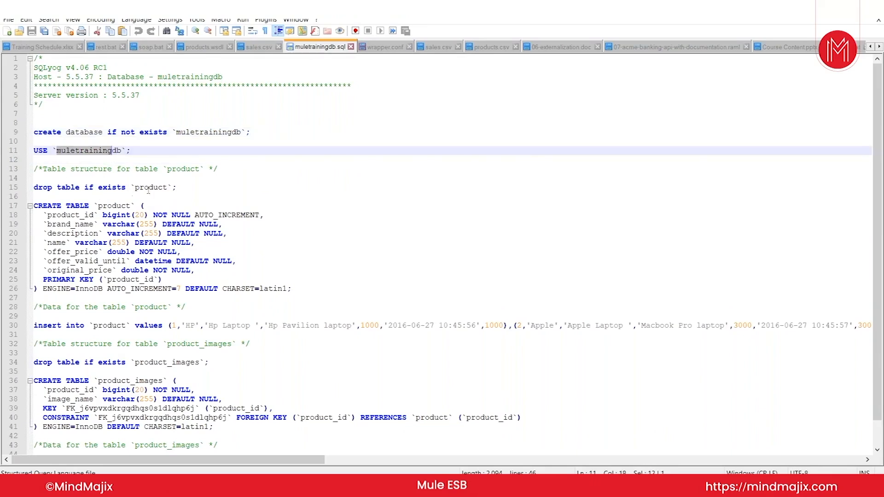
Step: Review the product table definition and first insert row, then select the entire script
left_click_drag(135, 187, 166, 185)
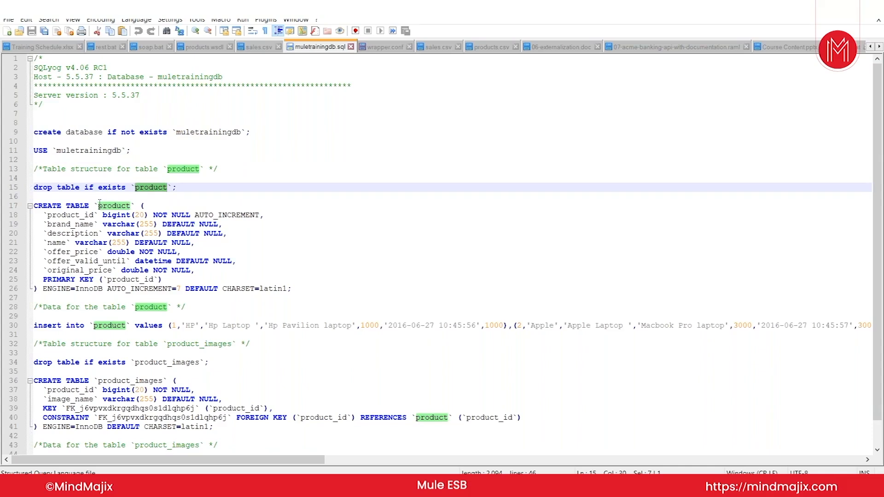
double_click(114, 205)
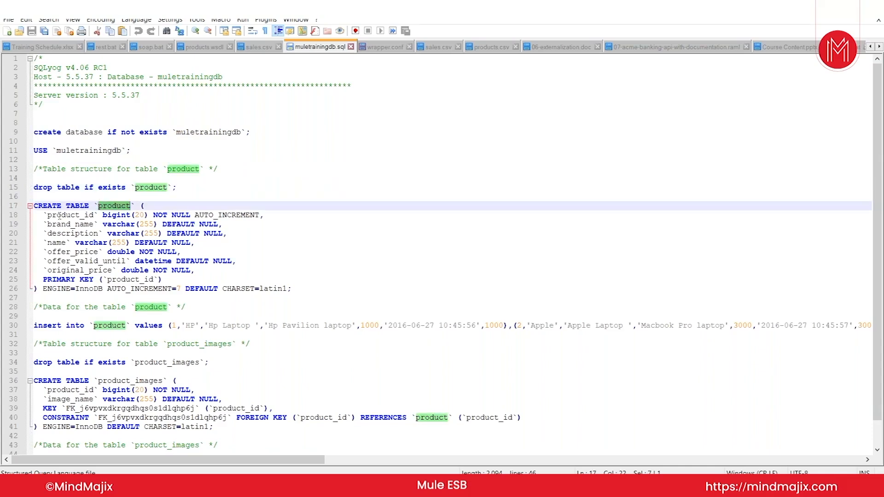
left_click_drag(47, 215, 94, 216)
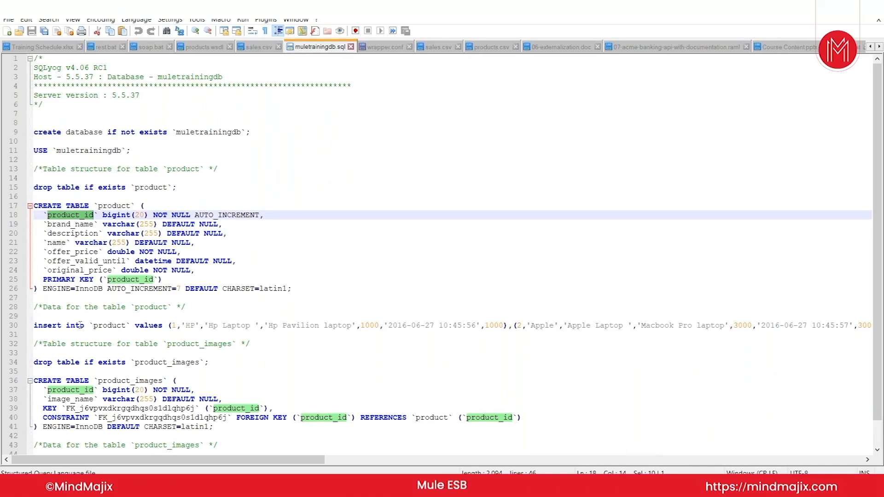
left_click_drag(94, 326, 121, 324)
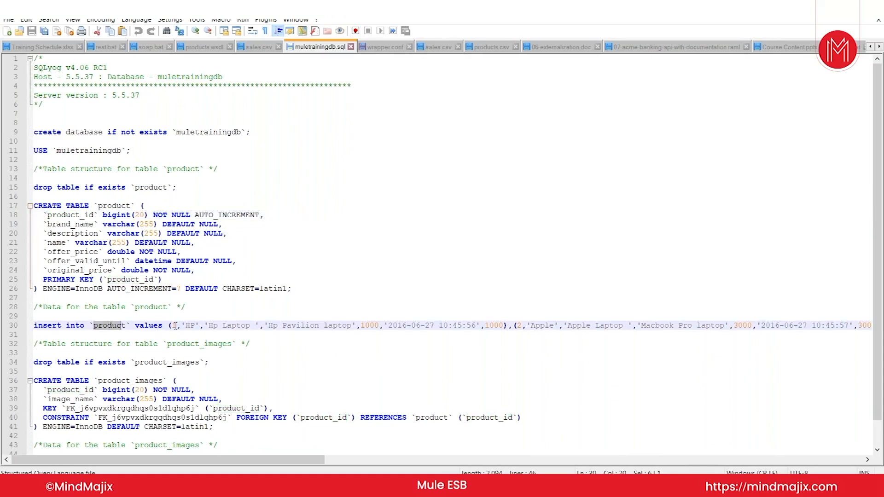
left_click_drag(172, 326, 504, 323)
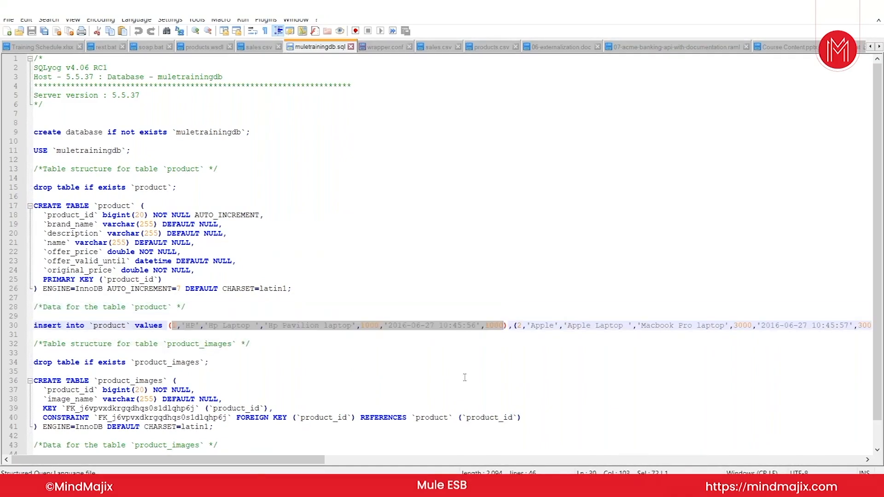
scroll(326, 438, "right", 10)
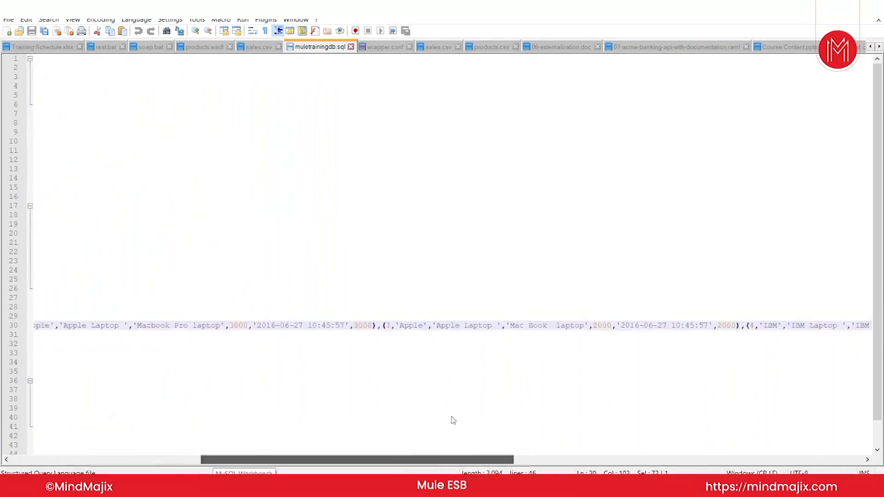
scroll(596, 410, "left", 10)
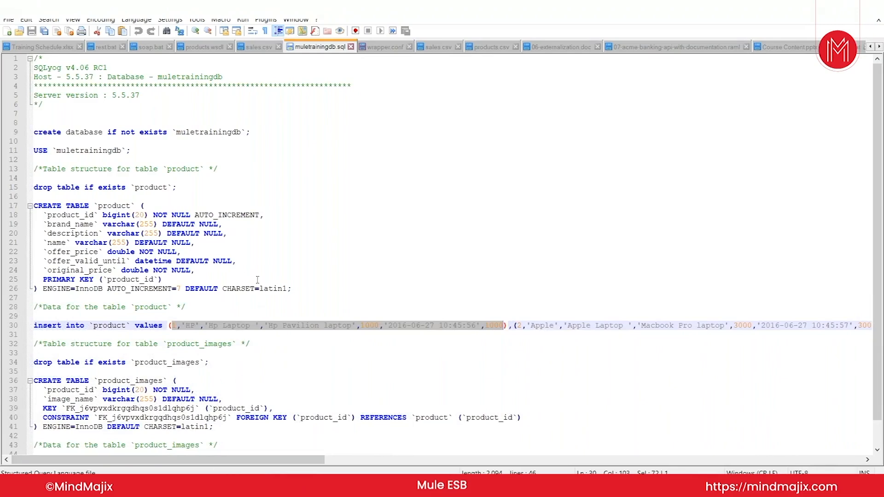
left_click(382, 262)
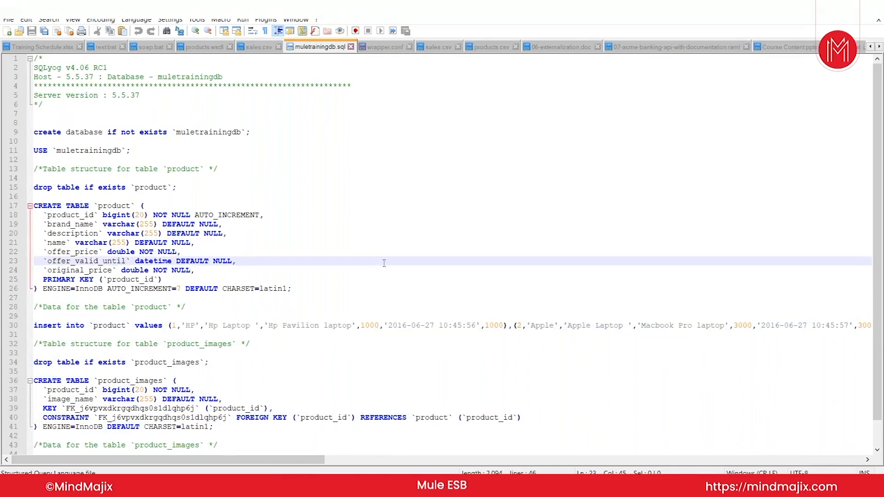
key("ctrl+a")
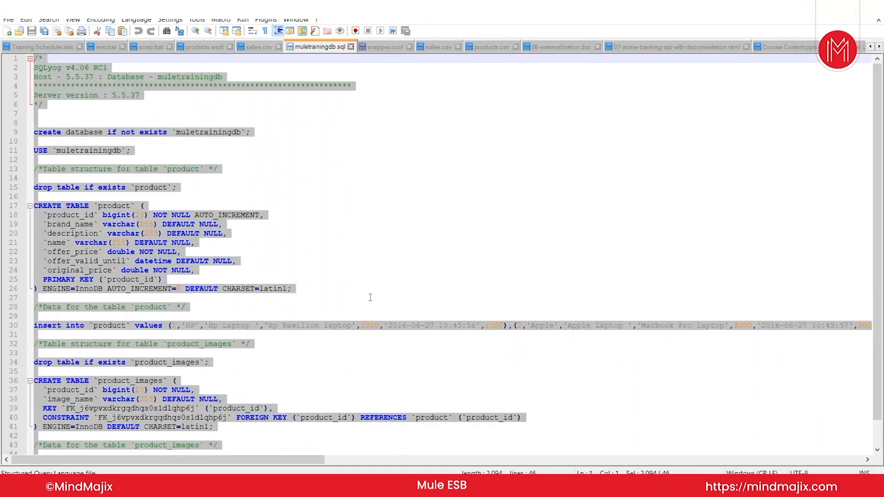
Step: Paste the muletrainingdb script into MySQL Workbench's Query 1 and check the create database line
key("alt+Tab")
key("Tab")
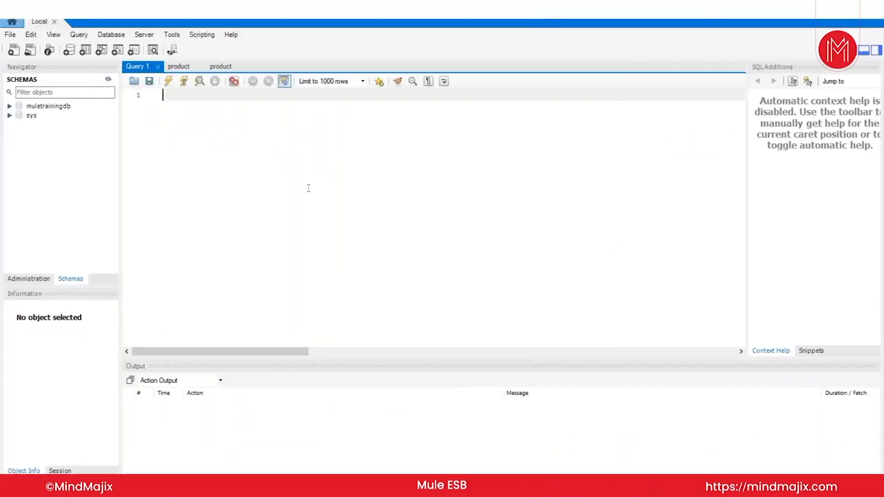
key("ctrl+v")
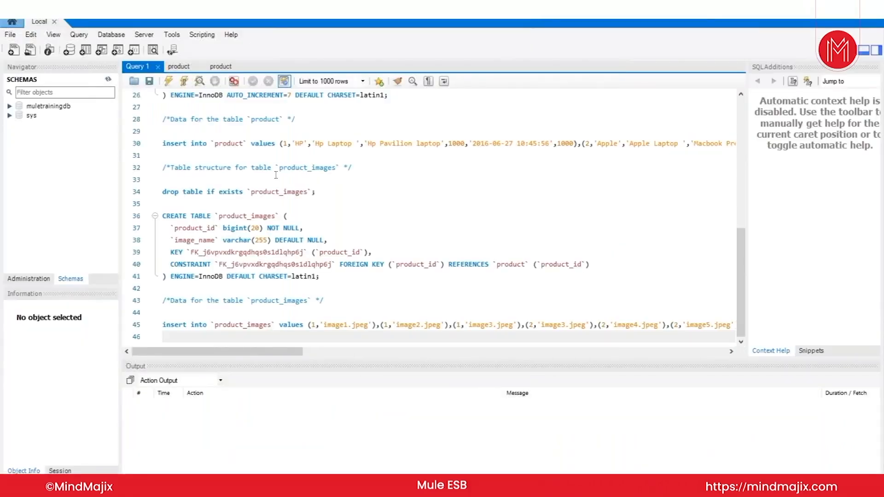
scroll(309, 198, "up", 8)
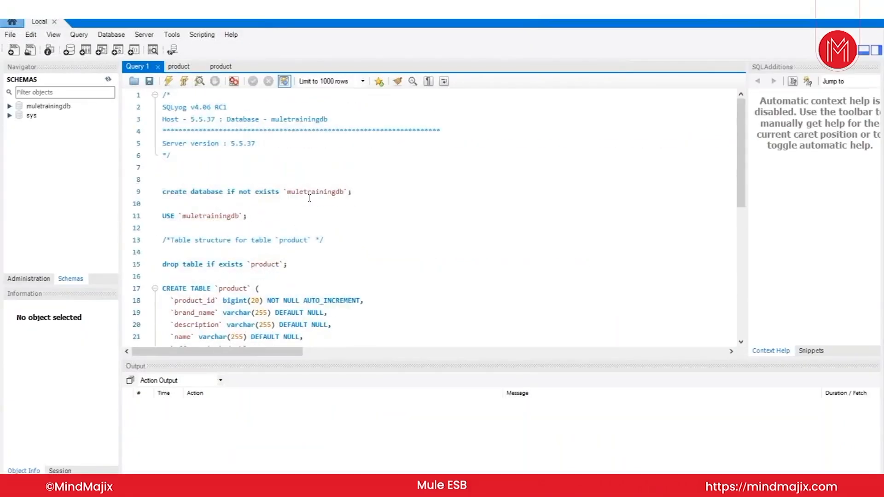
left_click_drag(354, 191, 162, 193)
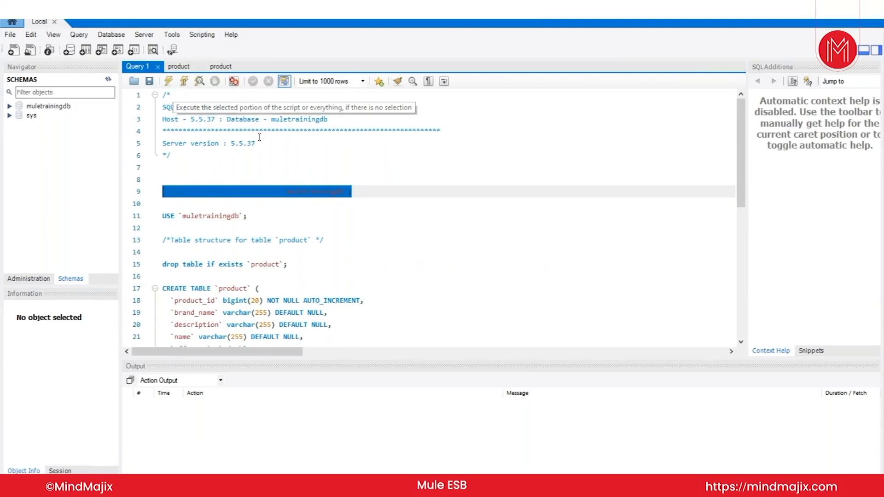
left_click(378, 189)
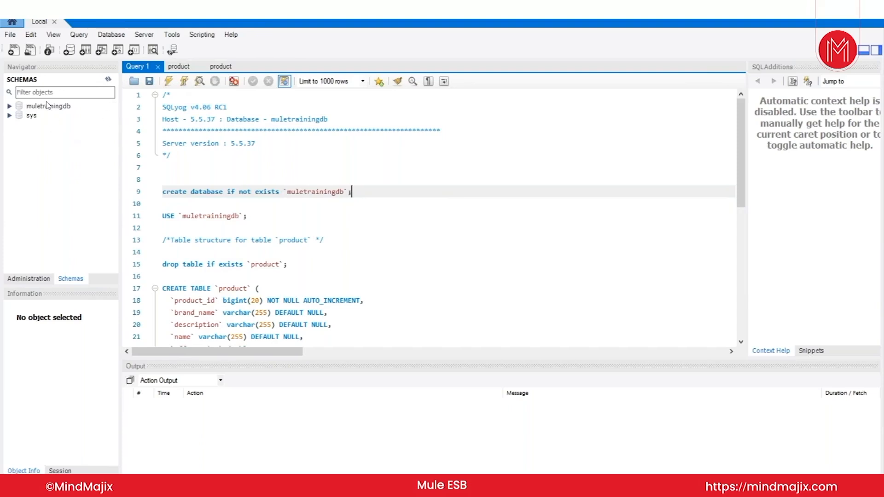
right_click(60, 202)
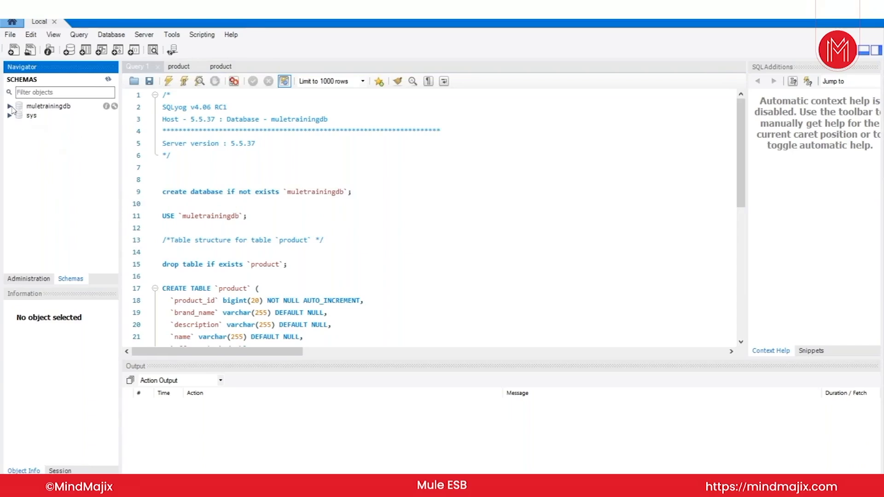
Step: Expand muletrainingdb to list its product and product_images tables
left_click(10, 107)
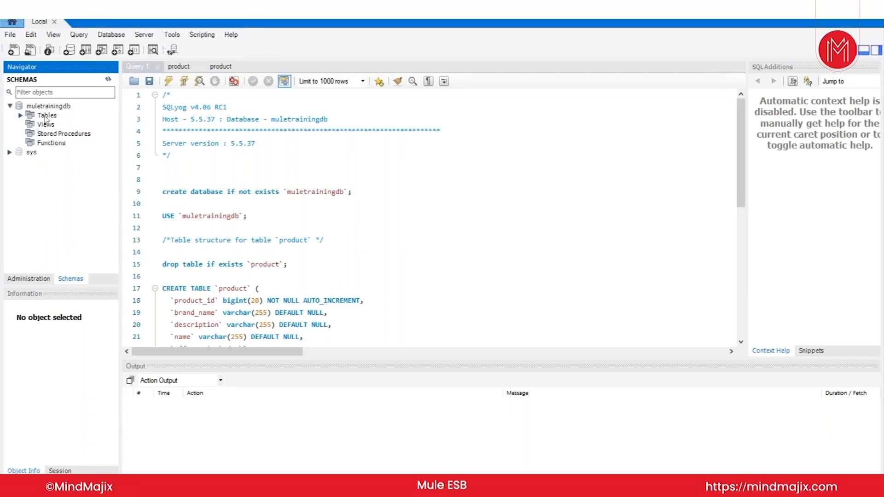
left_click(21, 116)
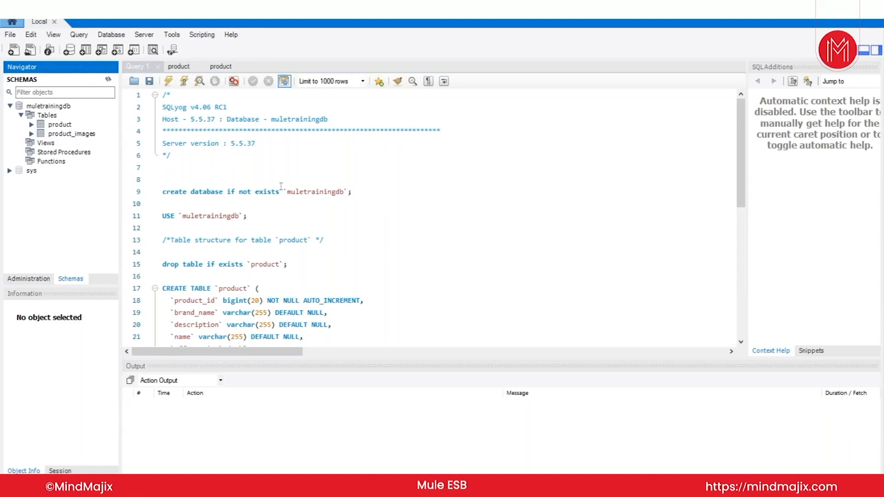
mouse_move(107, 127)
Step: Query all rows of the product table, then bring up Anypoint Studio's File menu
left_click(113, 125)
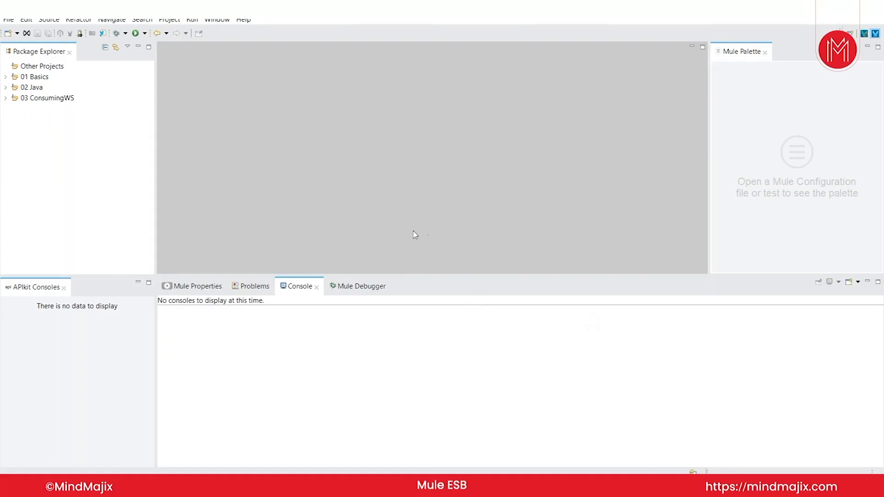
left_click(8, 21)
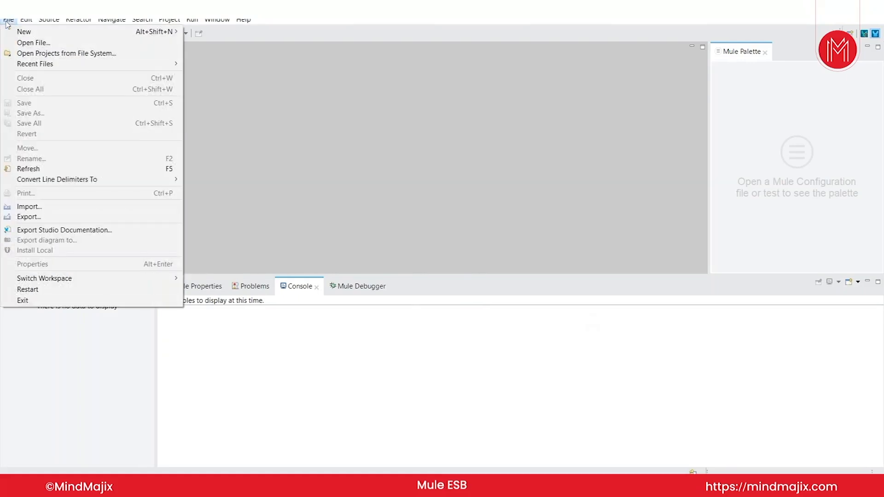
Step: Start a File System project import and browse to the 01-databaseendpoint-start folder under mule4ws-aug2019
left_click(64, 208)
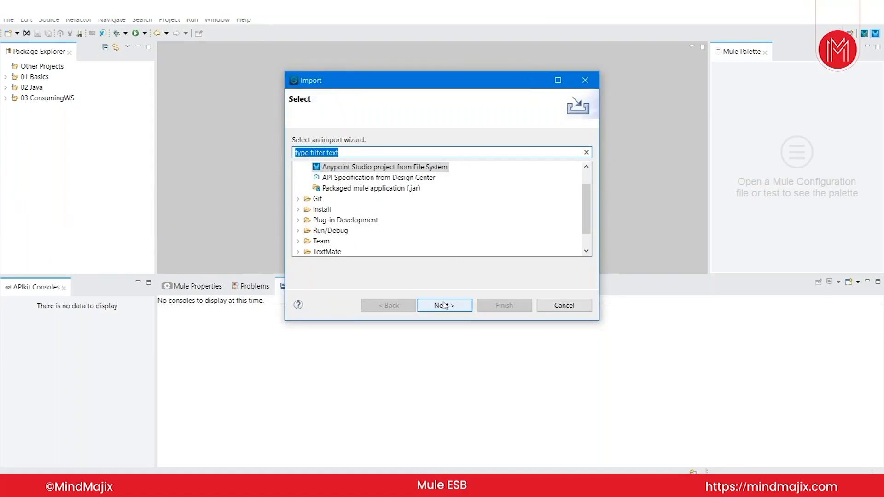
left_click(443, 305)
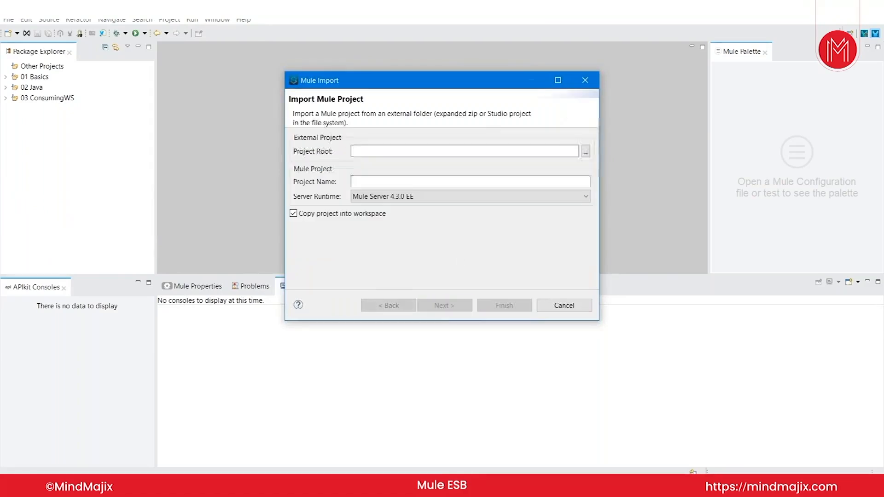
left_click(585, 151)
left_click(146, 27)
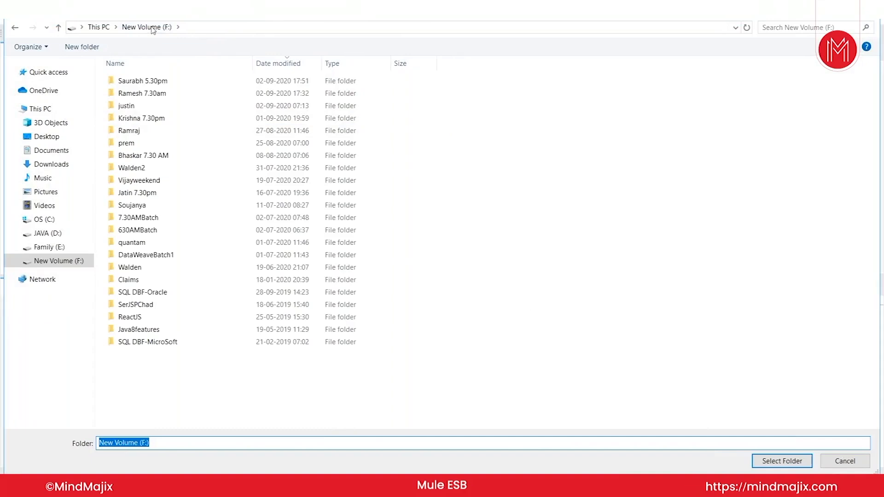
left_click(59, 137)
double_click(152, 117)
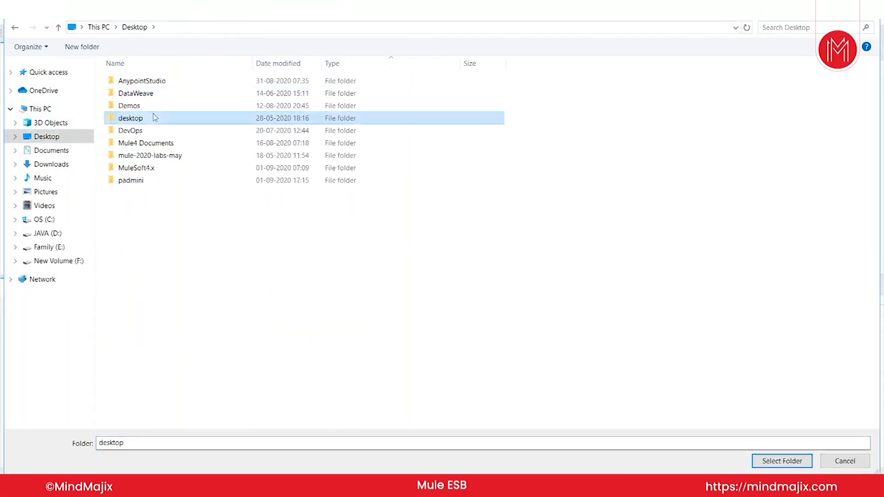
left_click(134, 27)
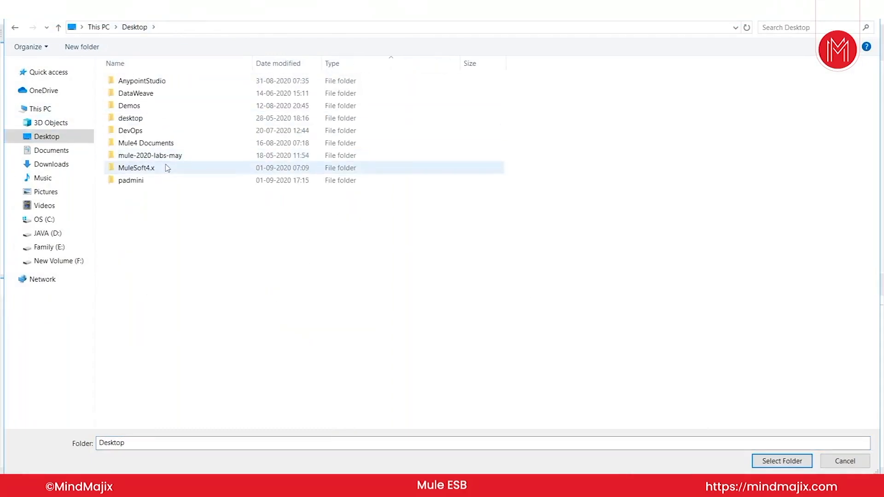
double_click(168, 167)
left_click(178, 94)
double_click(178, 94)
double_click(181, 82)
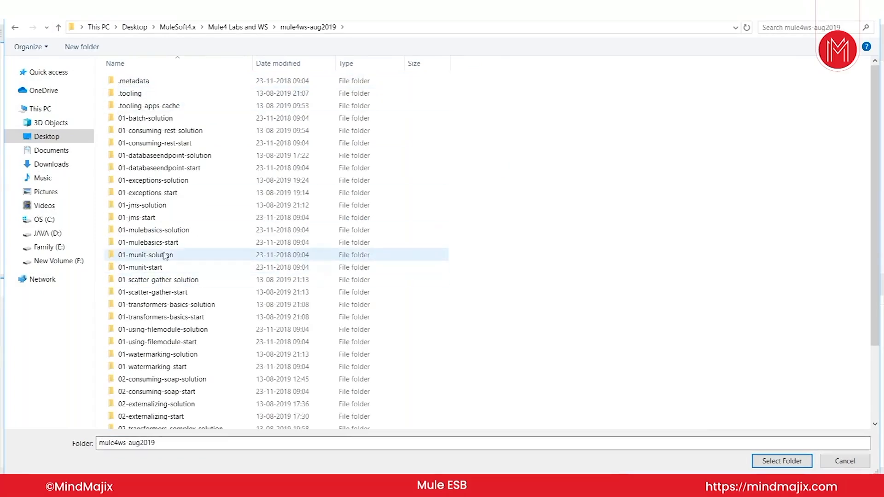
left_click(174, 169)
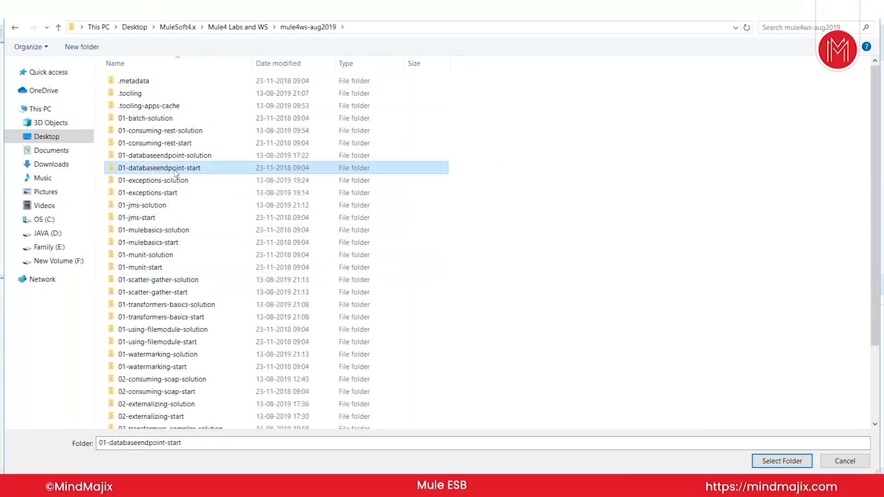
Step: Import 01-databaseendpoint-start as the project root and perform the workspace update
left_click(782, 461)
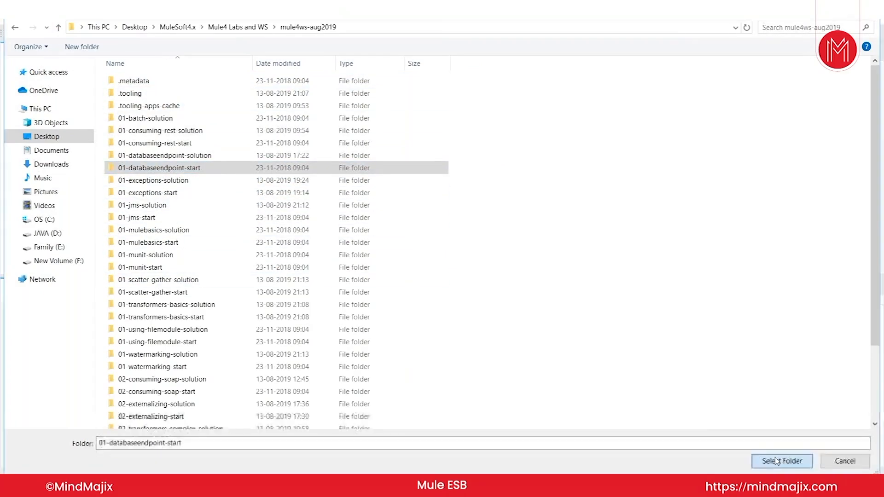
left_click(510, 312)
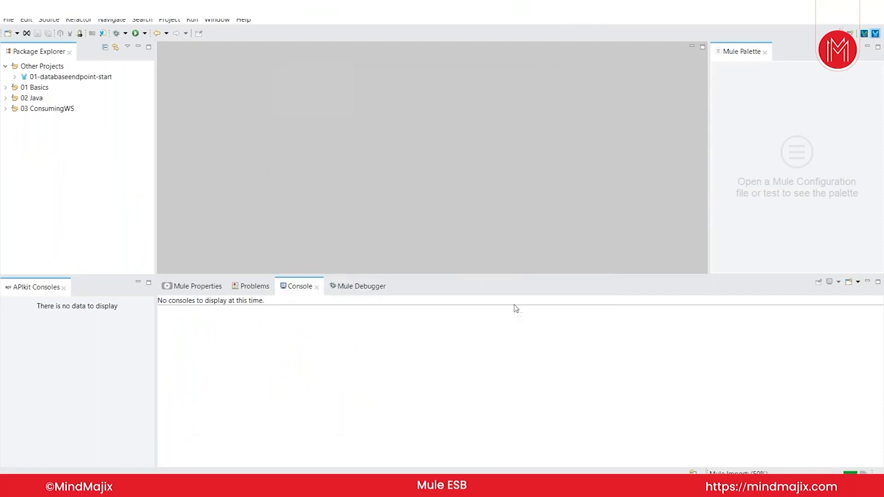
left_click(521, 279)
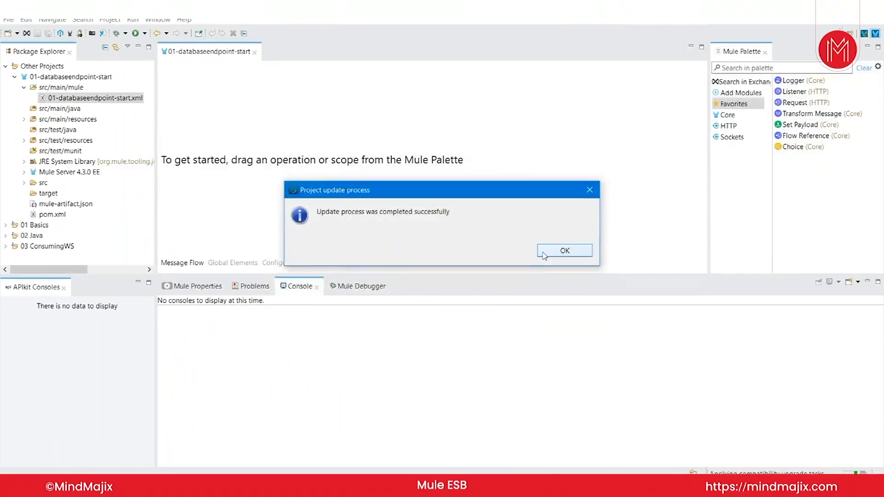
Step: Change the request URL to localhost:8081/db and drop an HTTP Listener onto the empty canvas
key("Return")
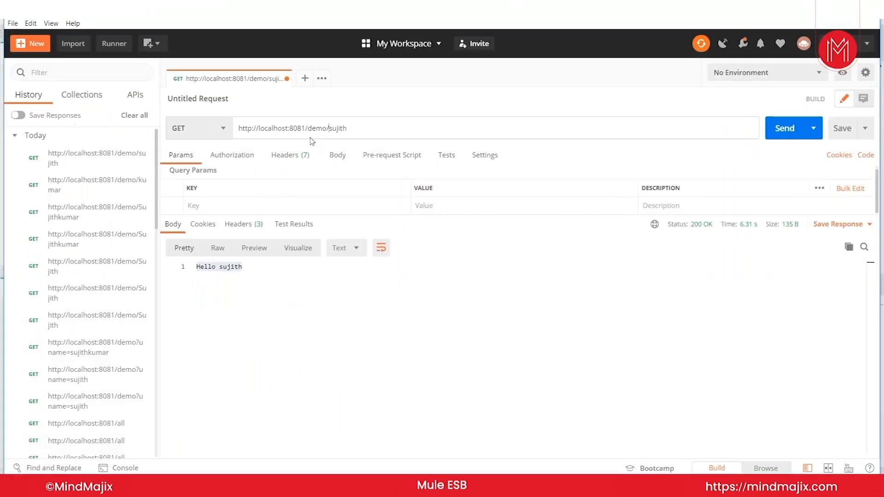
left_click_drag(308, 128, 396, 114)
type("db")
left_click_drag(329, 131, 209, 112)
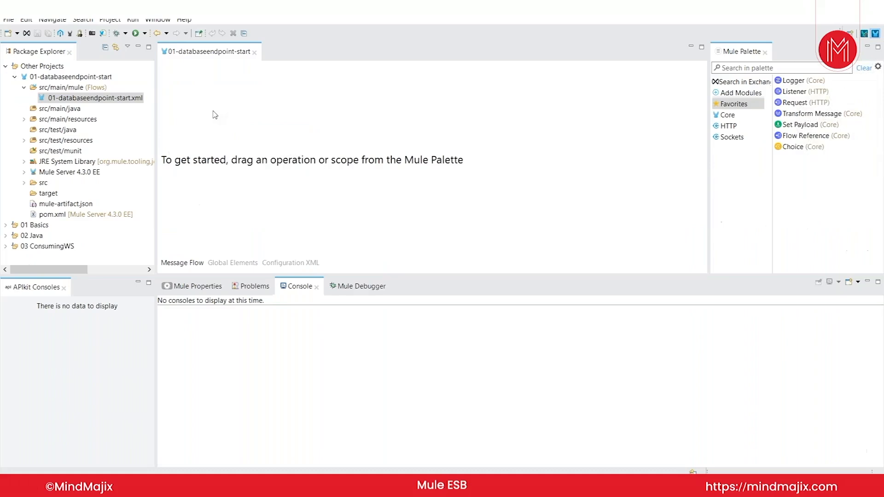
left_click(728, 126)
left_click_drag(831, 91, 479, 152)
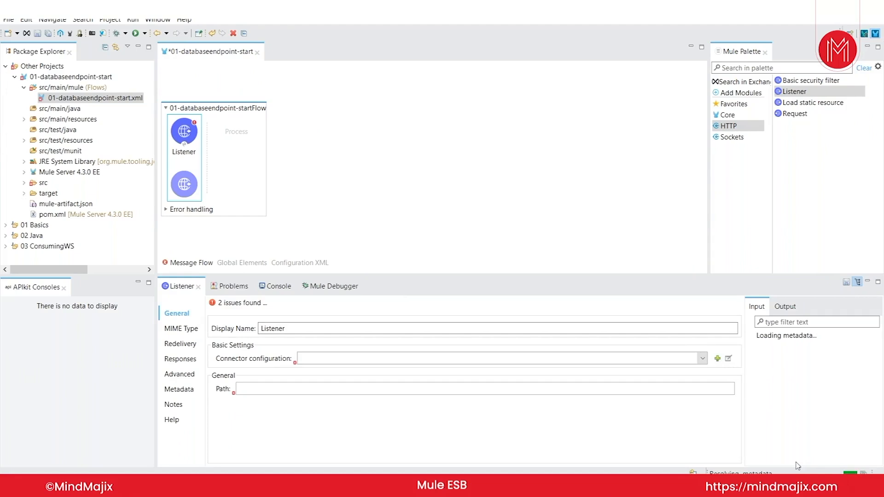
Step: Give the Listener a default HTTP_Listener_config on port 8081 with path db, and save
left_click(717, 359)
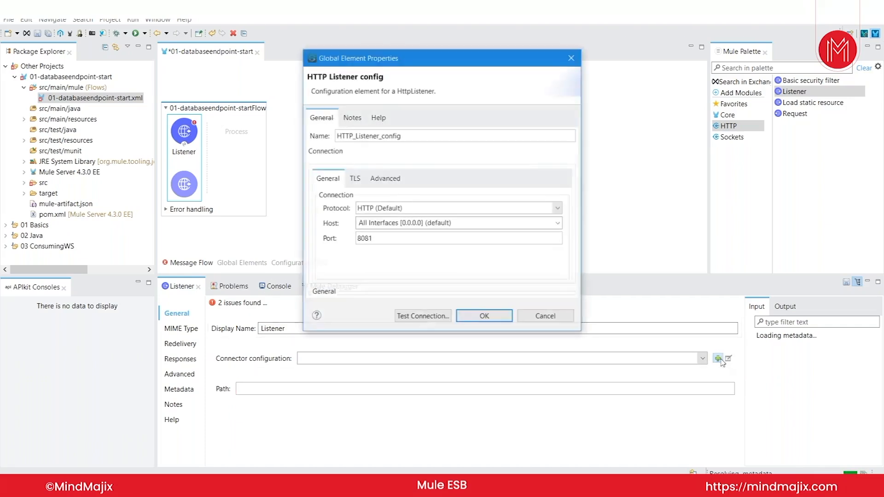
left_click(484, 316)
left_click(290, 388)
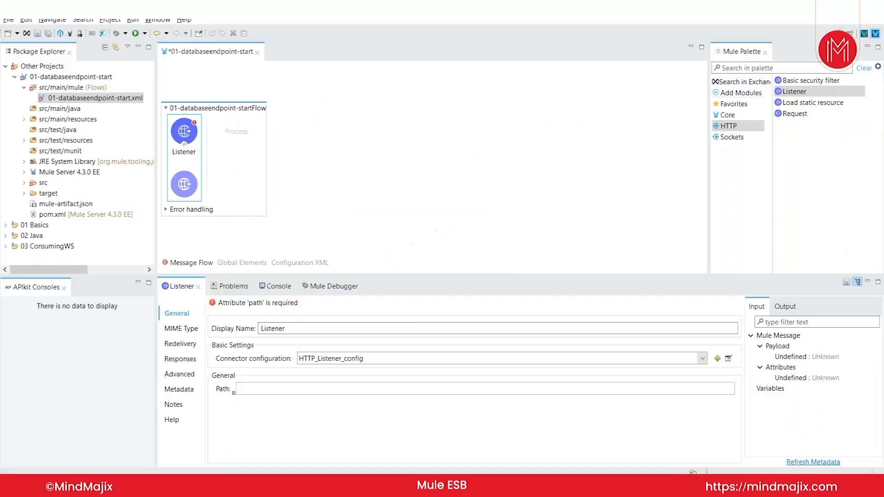
type("db")
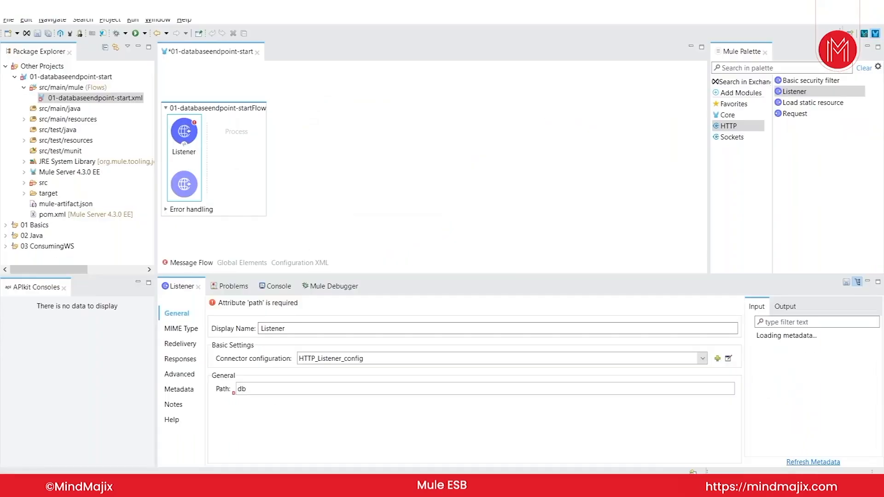
key("ctrl+s")
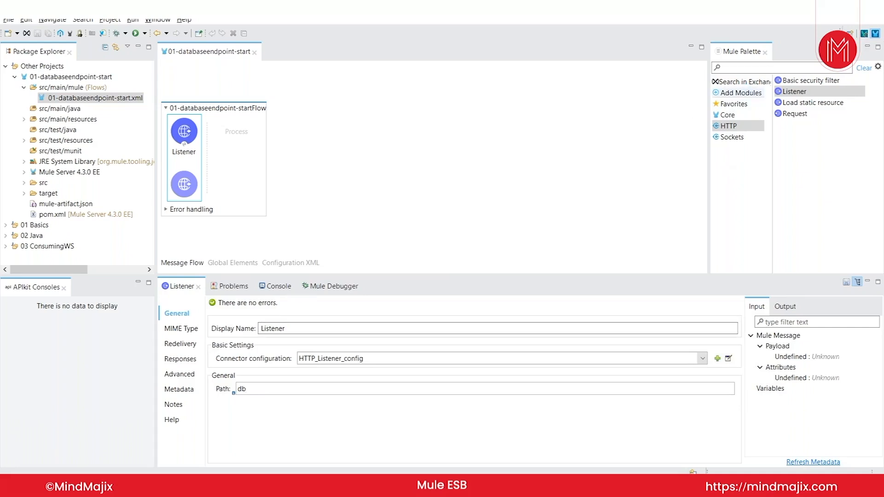
Step: Add the Database module, enlarge the canvas, and place a Database Select after the Listener
left_click(740, 92)
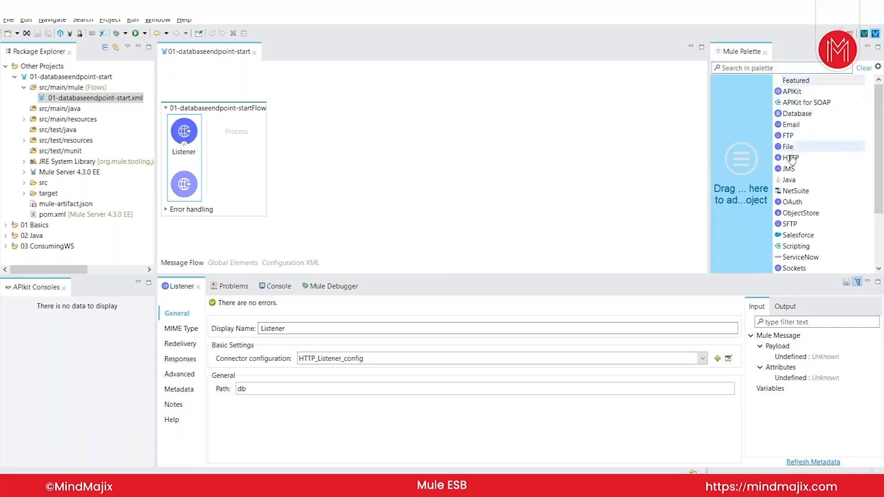
left_click(800, 115)
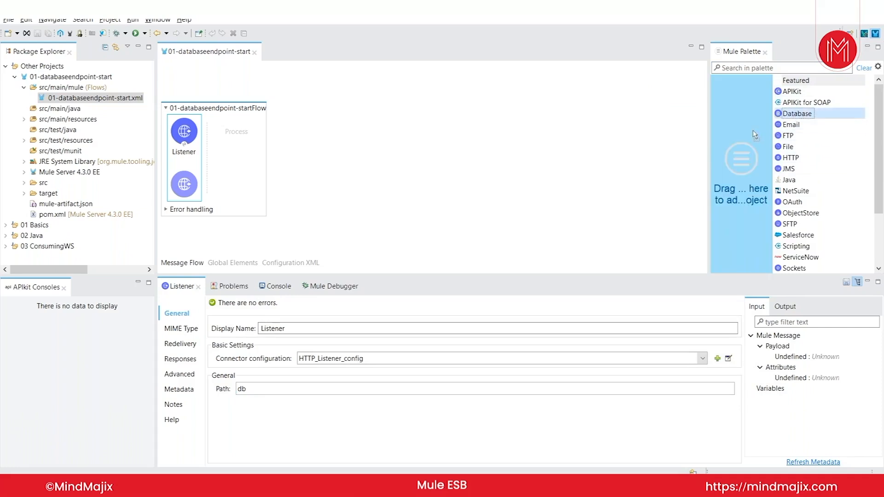
left_click_drag(755, 134, 755, 136)
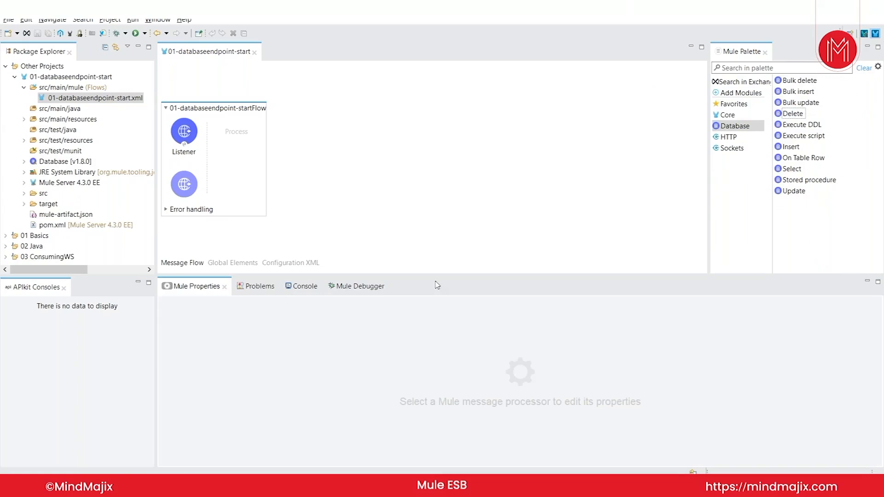
left_click_drag(444, 275, 443, 318)
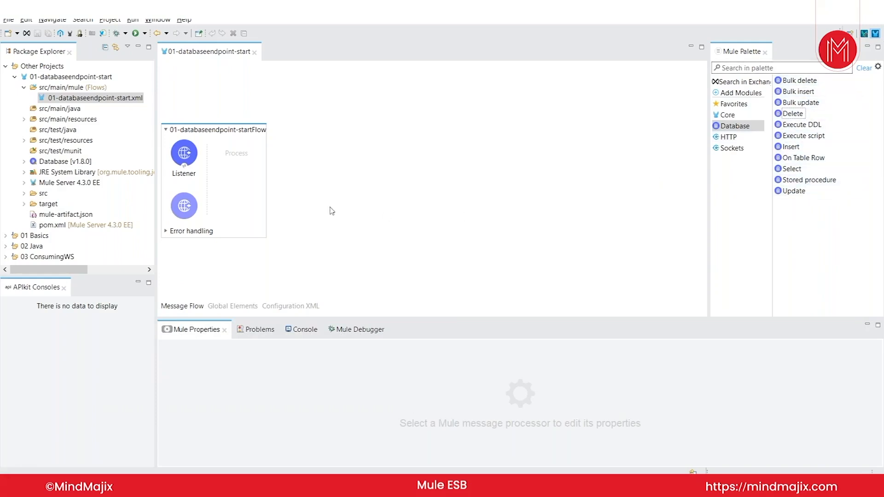
left_click_drag(792, 169, 234, 154)
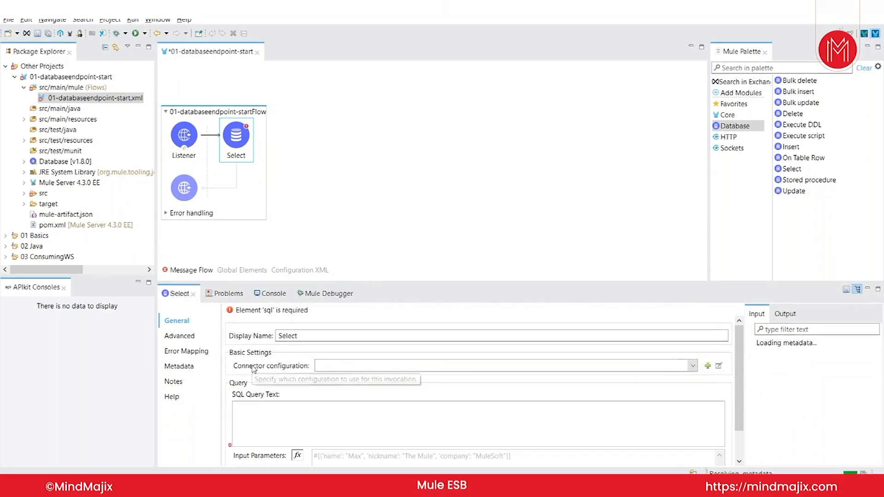
Step: Create a Database_Config using MySQL Connection and bring up the JDBC driver options
left_click(711, 367)
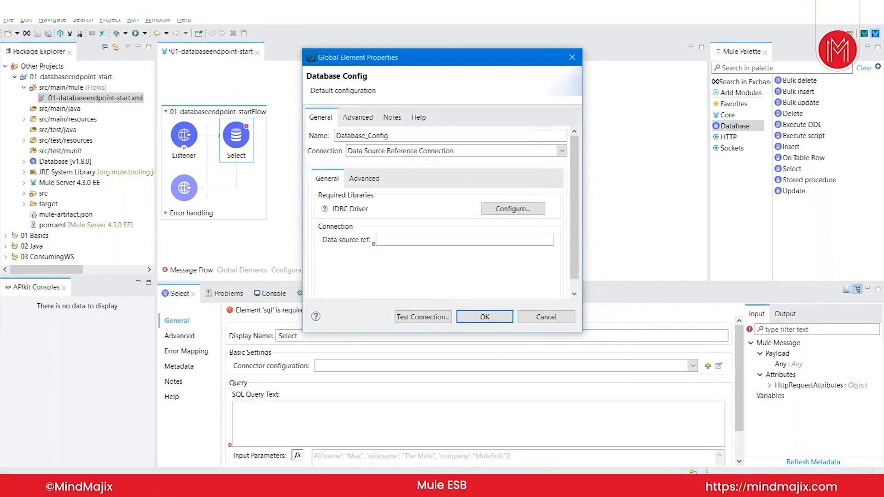
left_click(388, 155)
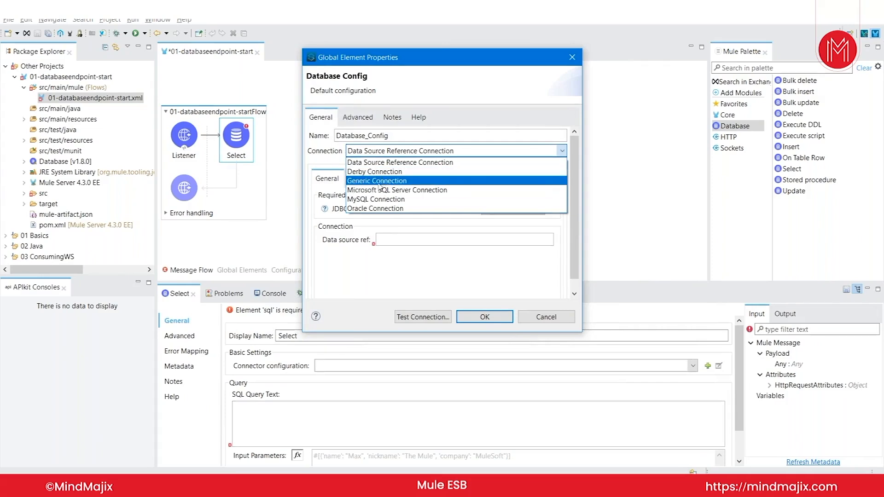
left_click(346, 221)
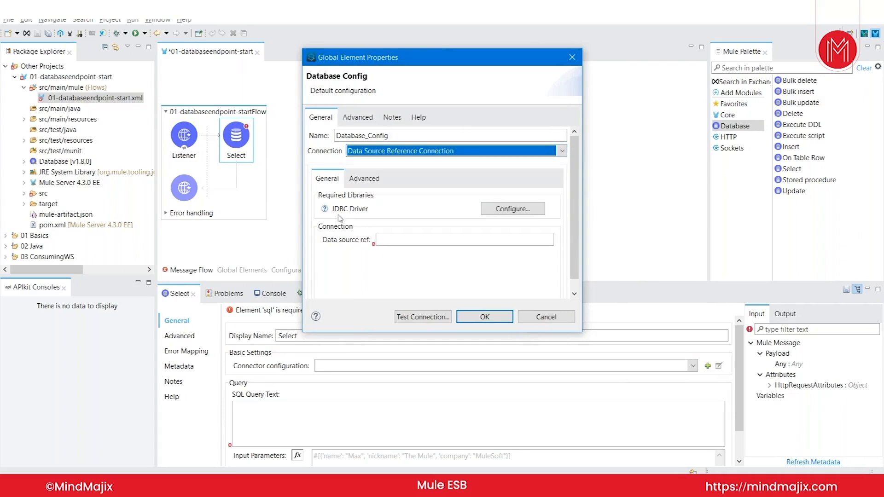
left_click(374, 155)
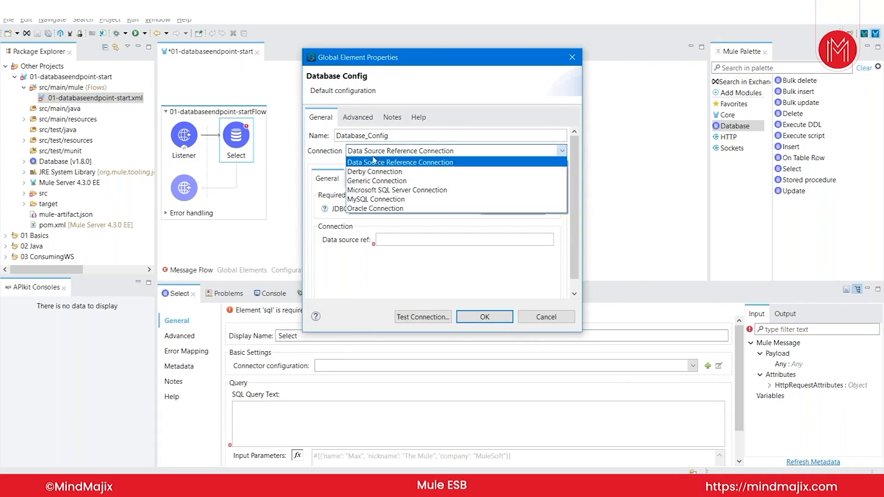
left_click(374, 200)
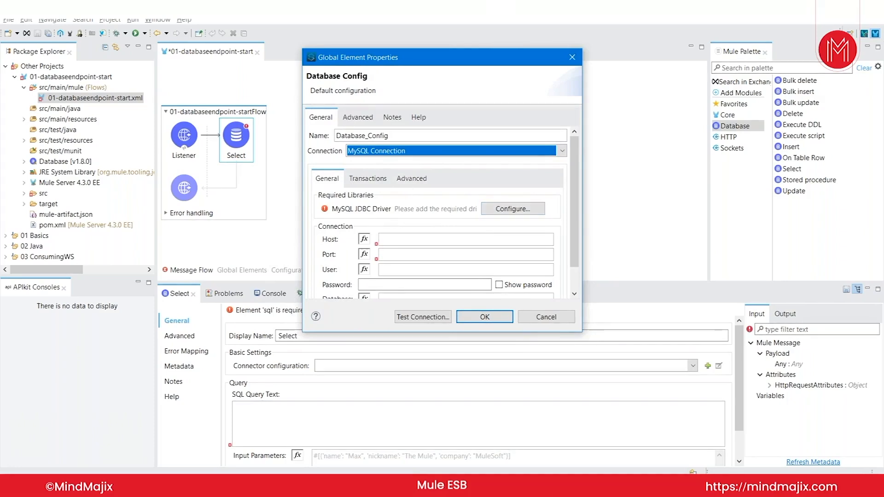
left_click(500, 210)
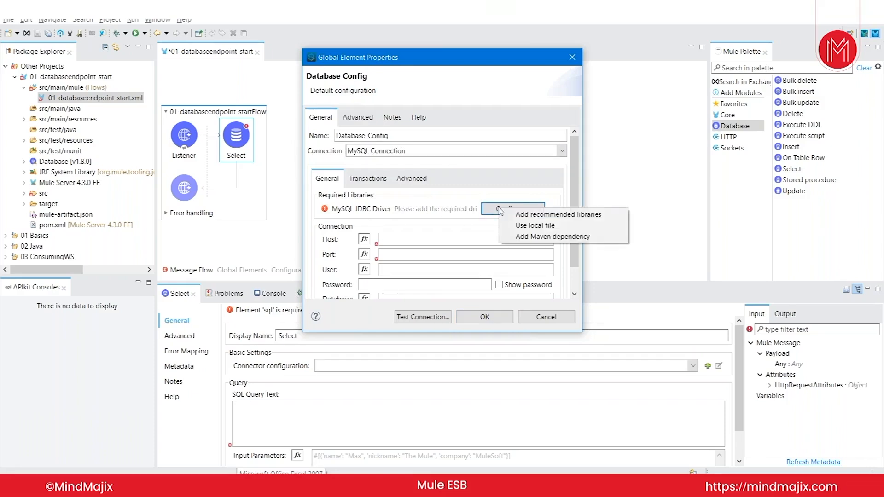
Step: Add the MySQL driver from Maven Central as mysql-connector-java 8.0.21
left_click(520, 239)
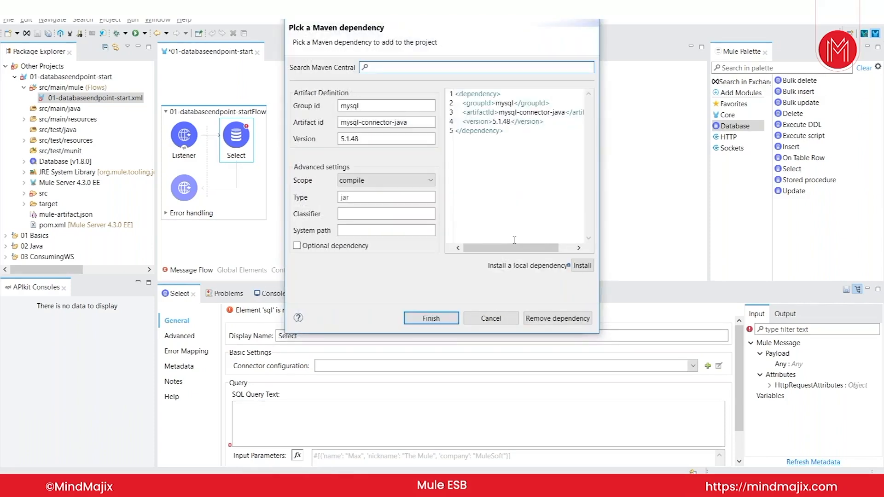
left_click_drag(511, 130, 441, 95)
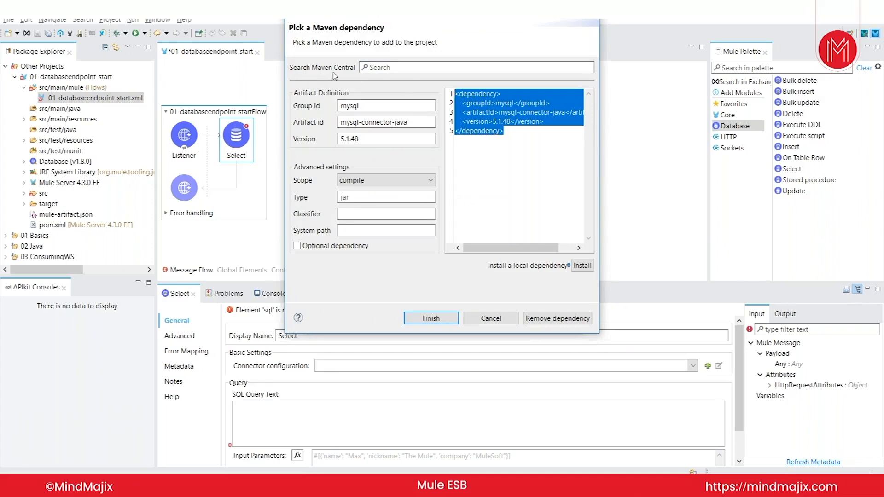
left_click(371, 68)
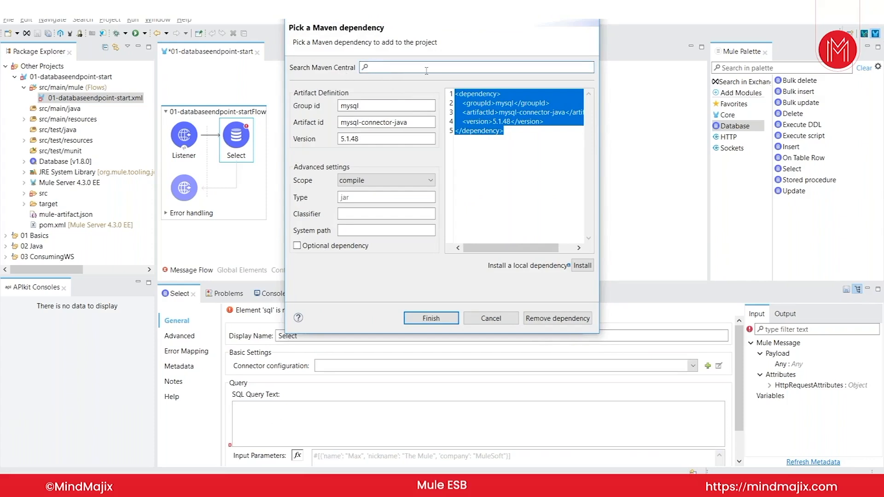
type("mysql:")
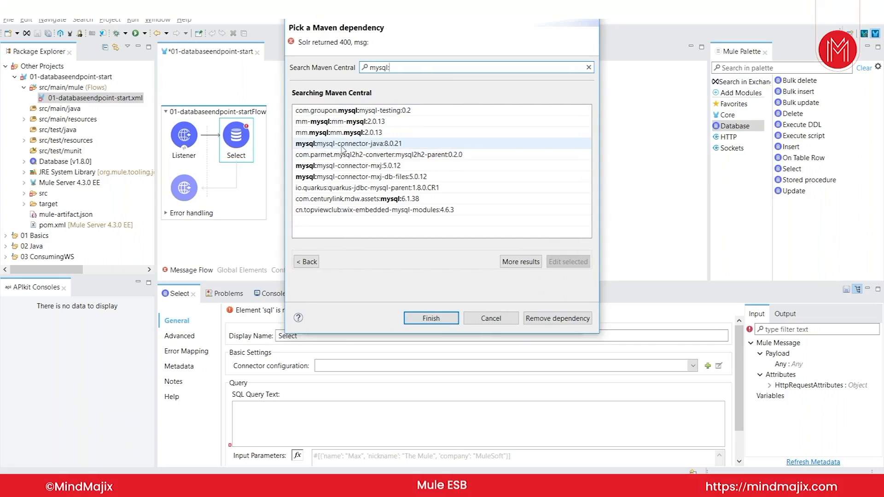
left_click(358, 147)
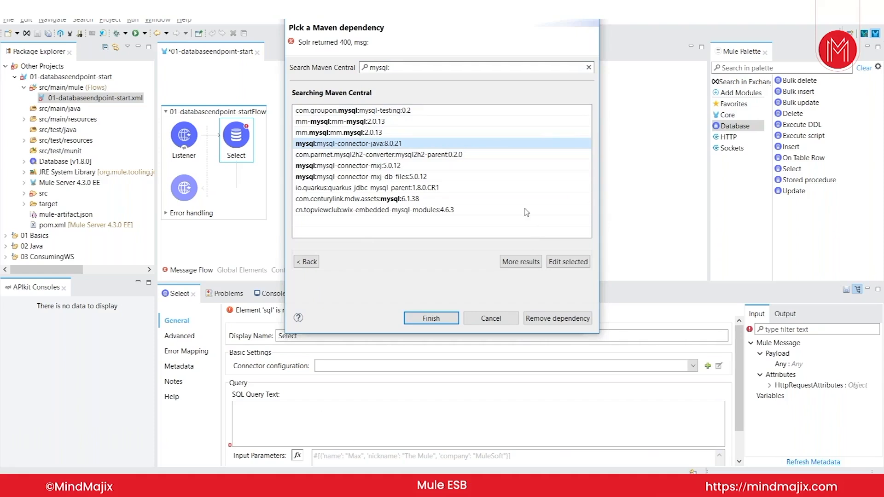
left_click(430, 318)
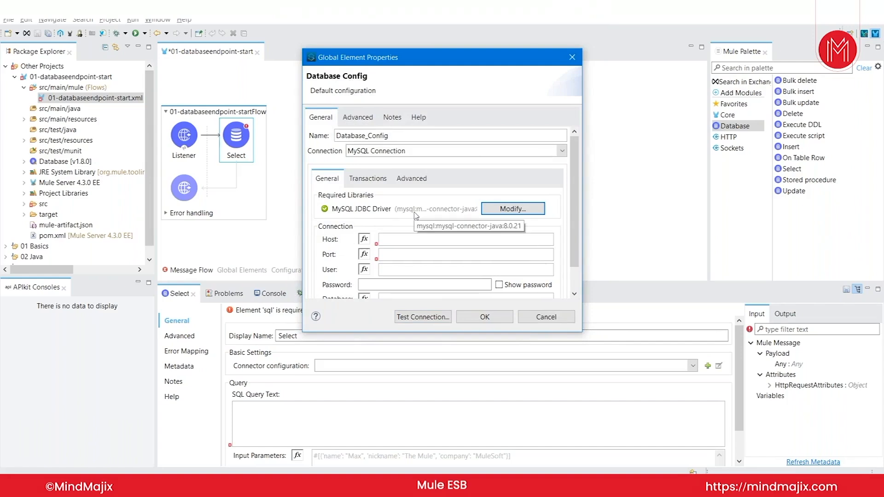
Step: Edit the driver dependency to change its version from 8.0.21 to 8.0.17
left_click(504, 214)
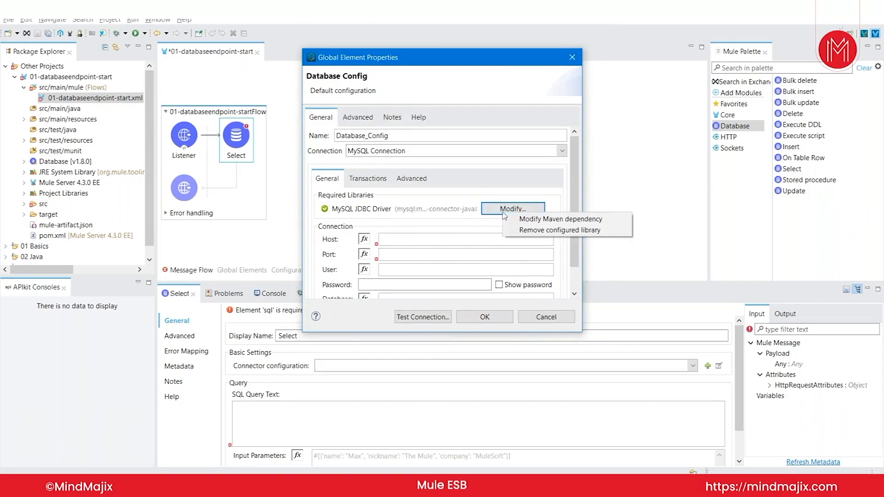
left_click(524, 222)
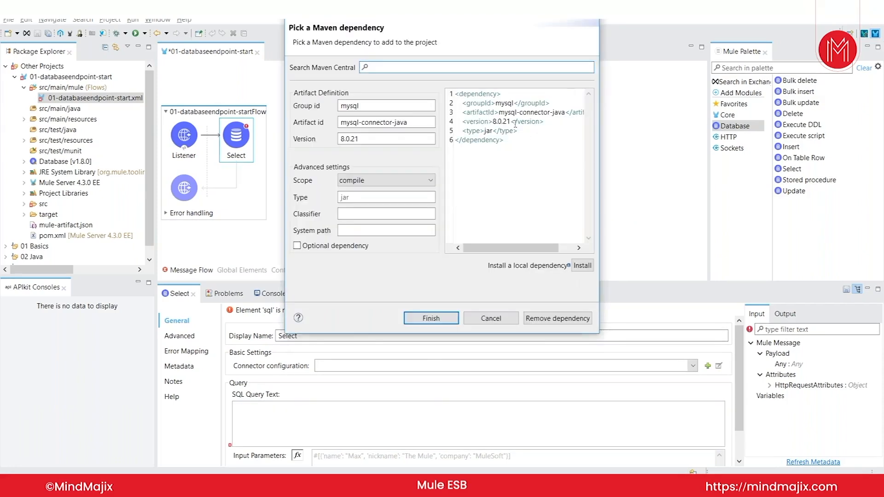
key("BackSpace")
key("BackSpace")
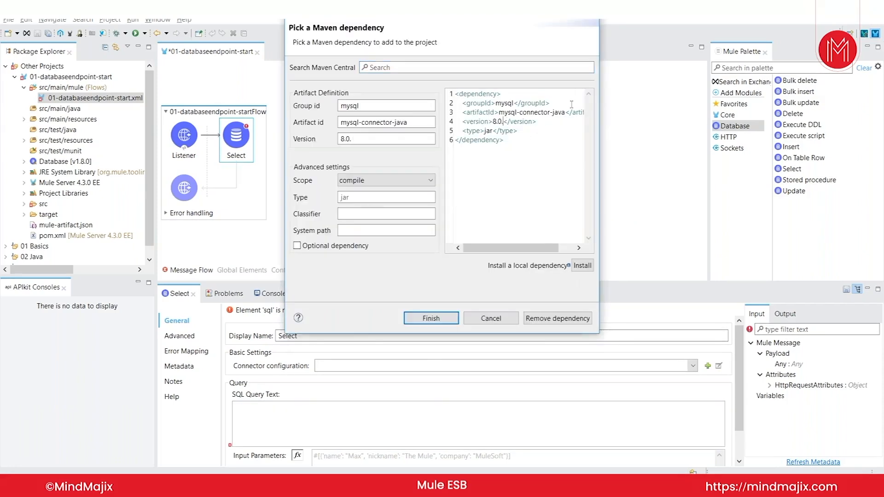
type("17")
left_click(428, 319)
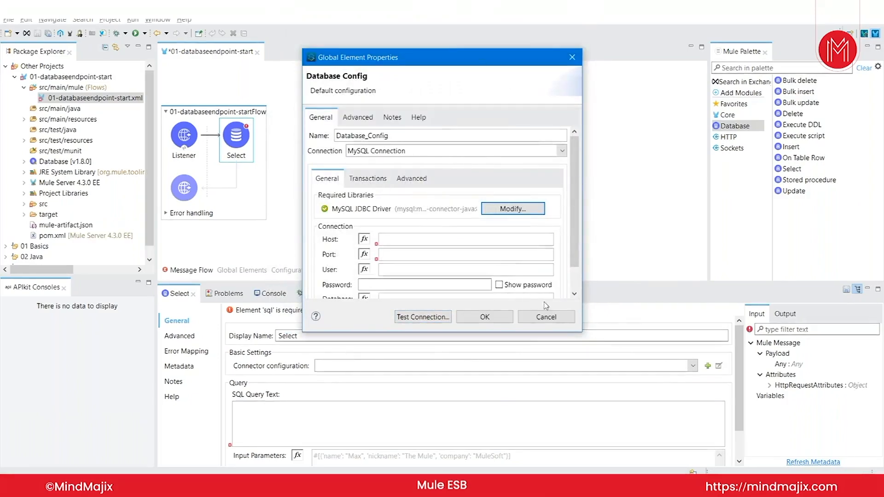
Step: Enter host localhost, port 3306, user root and the account password, with the password shown unmasked
left_click_drag(581, 331, 609, 362)
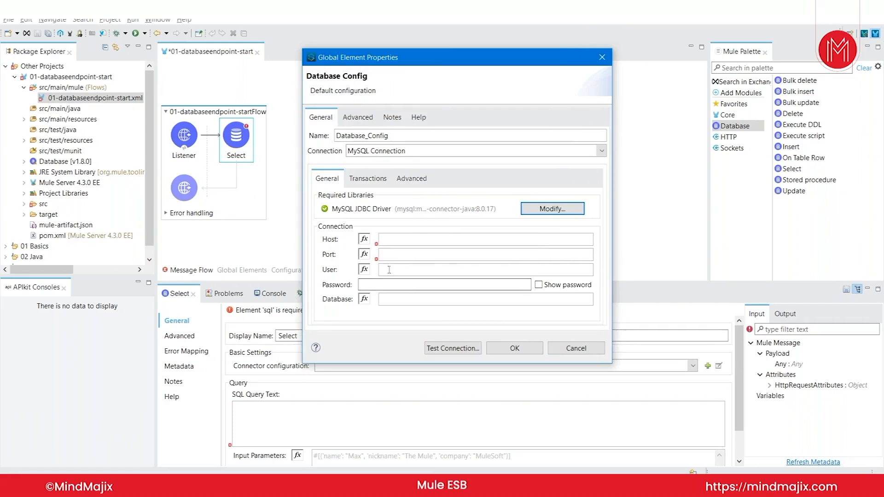
left_click(390, 240)
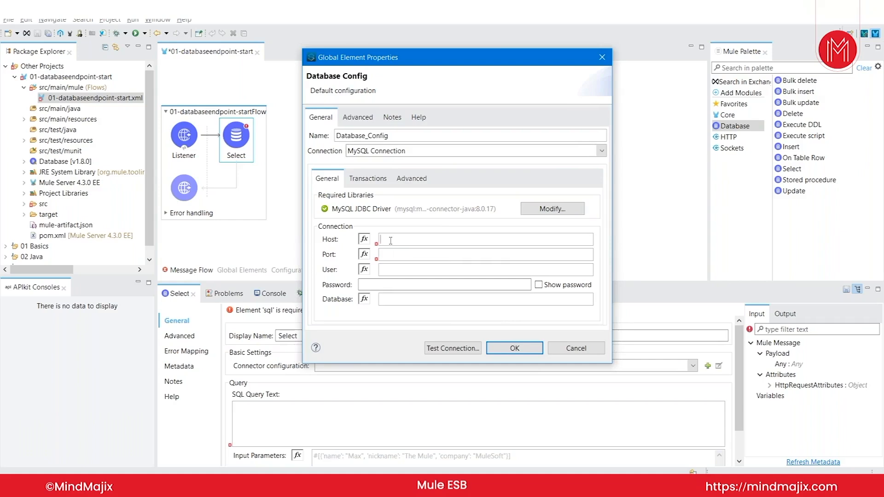
left_click(390, 240)
type("localhost")
type("3306")
type("root")
key("Tab")
type("root")
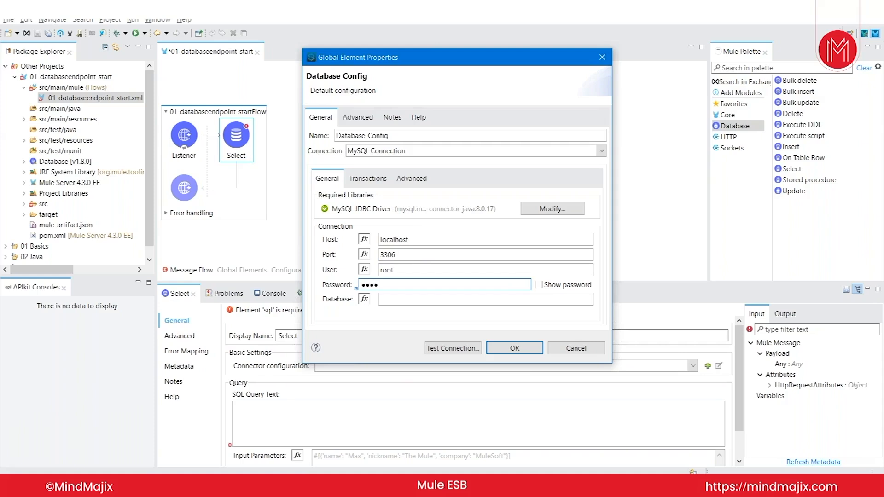
left_click(538, 285)
left_click(474, 300)
Step: Check the schema name in MySQL Workbench, then set the connection's database to muletrainingdb
key("alt+Tab")
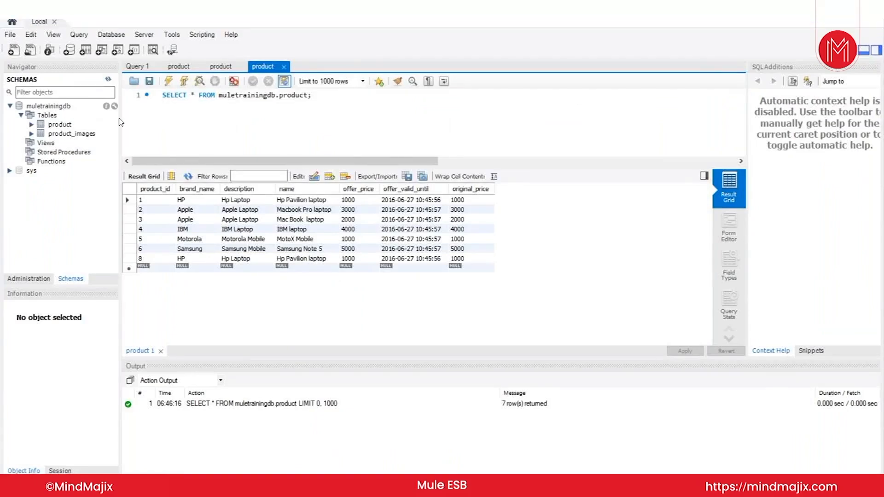
key("alt+Tab")
type("muletrainingdb")
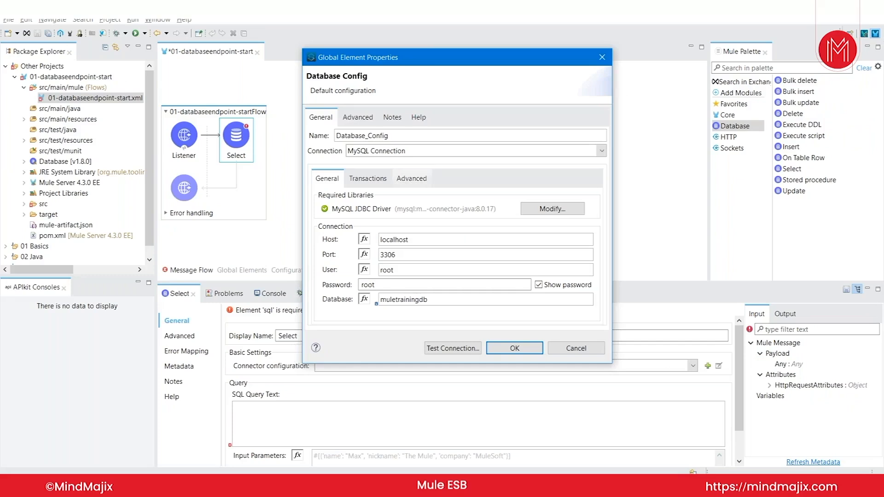
Step: Confirm the Database_Config connection and open pom.xml down to its dependencies
left_click(493, 347)
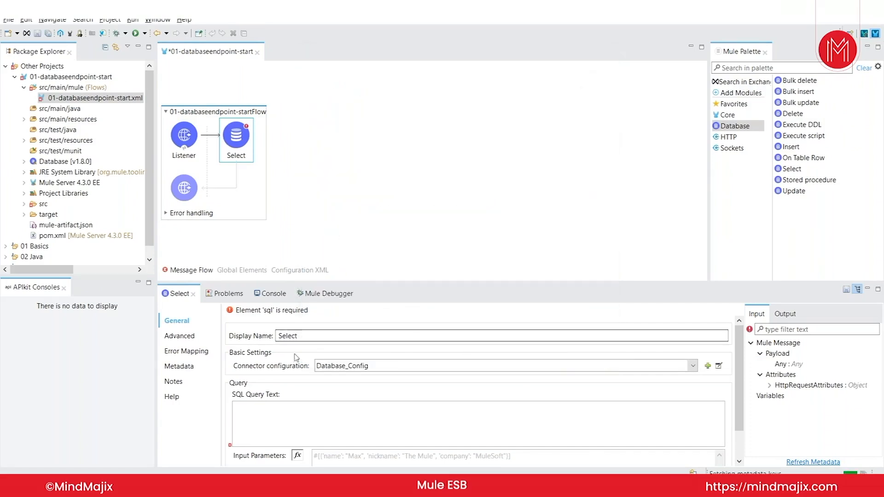
left_click(58, 235)
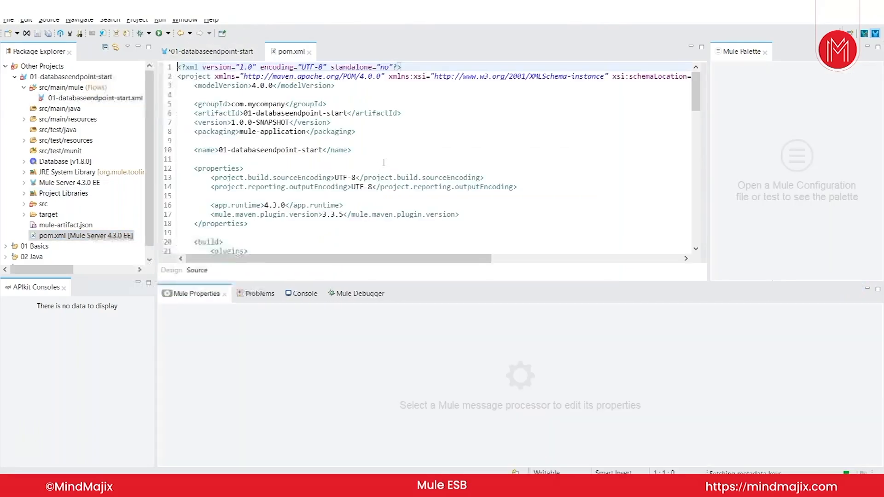
scroll(383, 162, "down", 5)
scroll(383, 162, "down", 7)
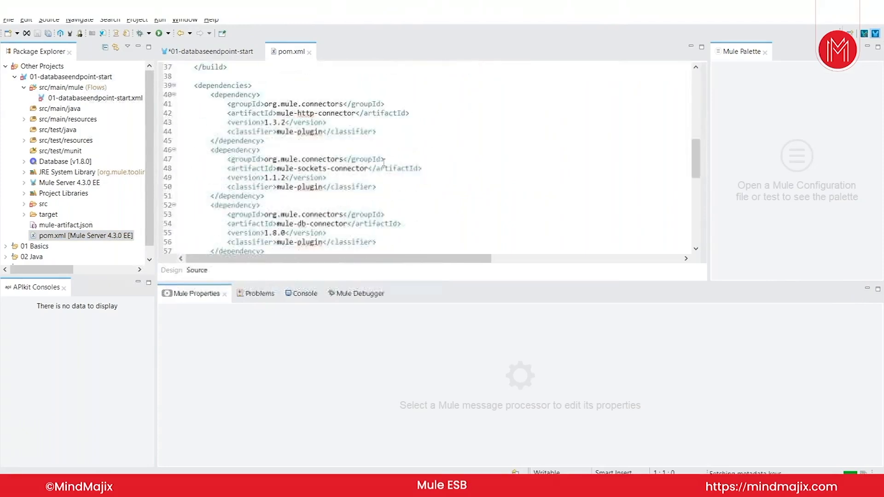
scroll(306, 129, "down", 2)
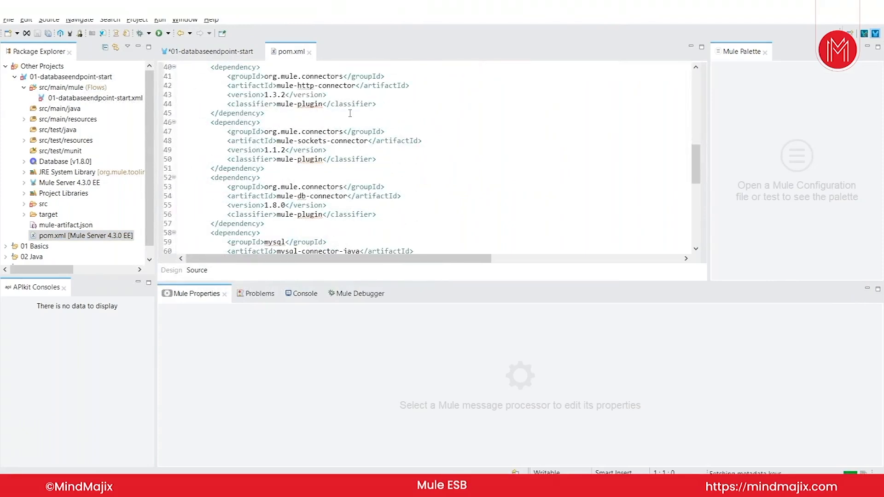
Step: Highlight the mysql-connector-java dependency, then bring up the flow's Select operation properties
left_click_drag(277, 223, 360, 224)
left_click(209, 51)
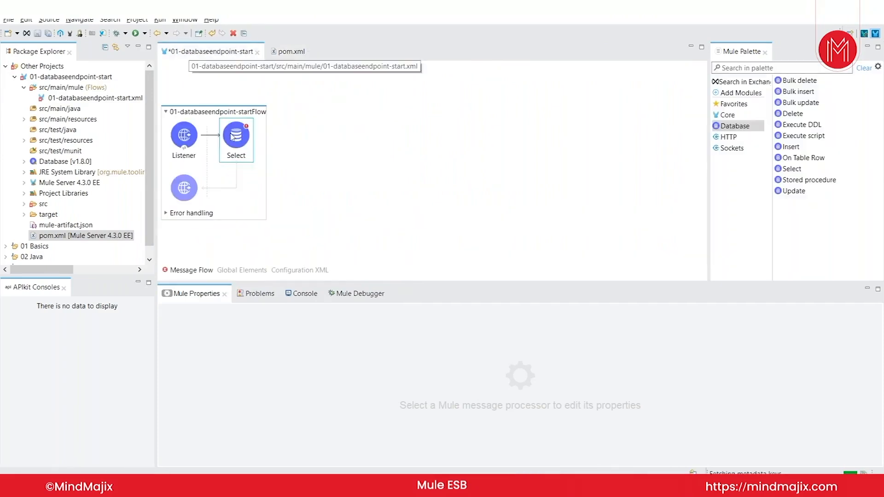
left_click(232, 137)
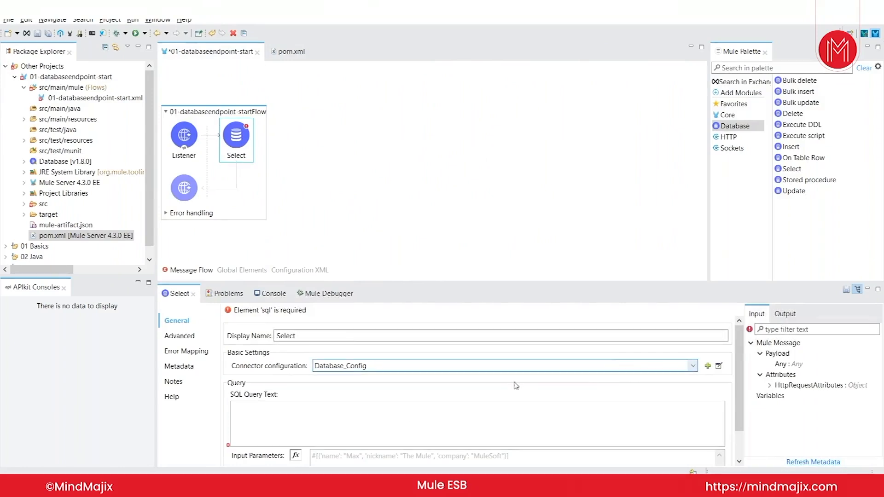
Step: Write the SQL query 'select * from product' and save the flow
left_click(436, 422)
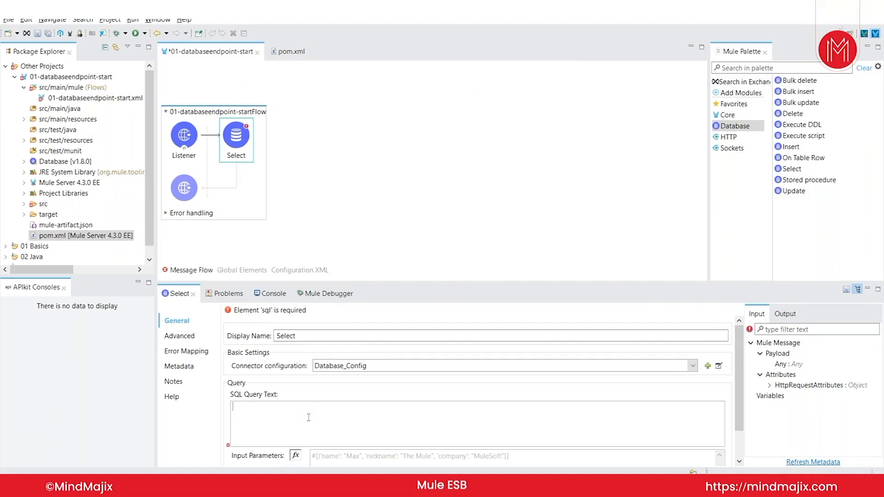
type("select * from")
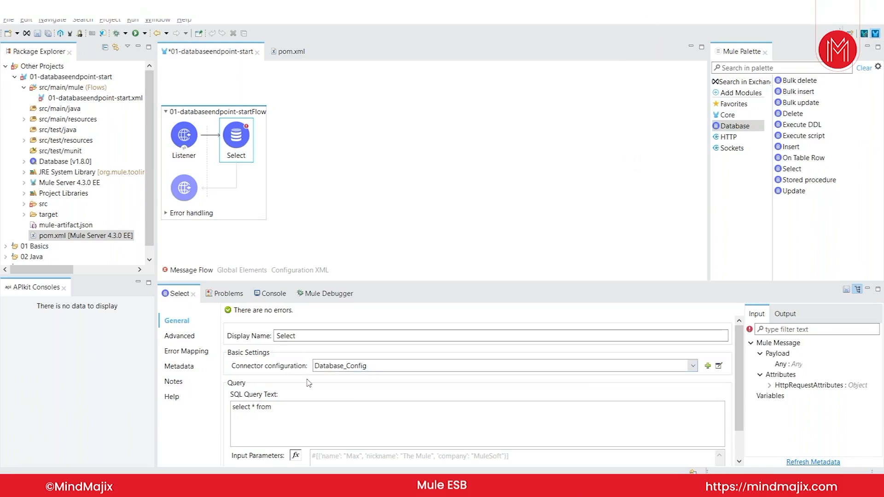
left_click(295, 420)
type("po")
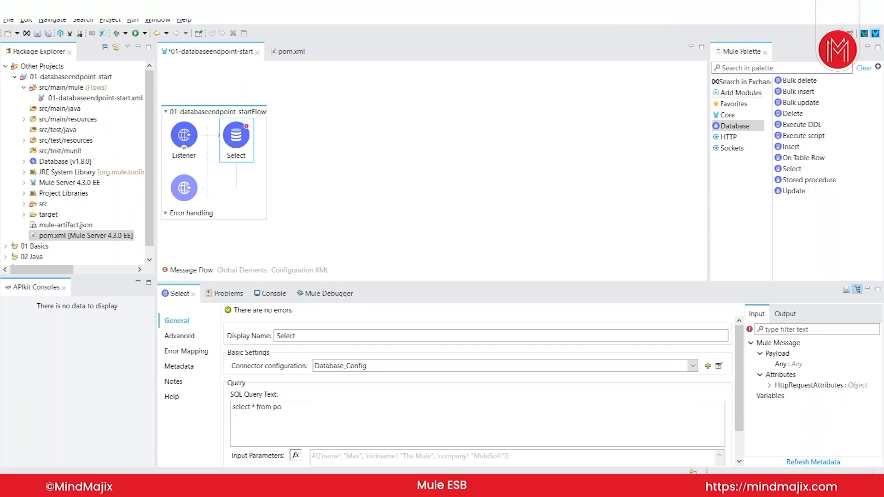
key("BackSpace")
type("roduct")
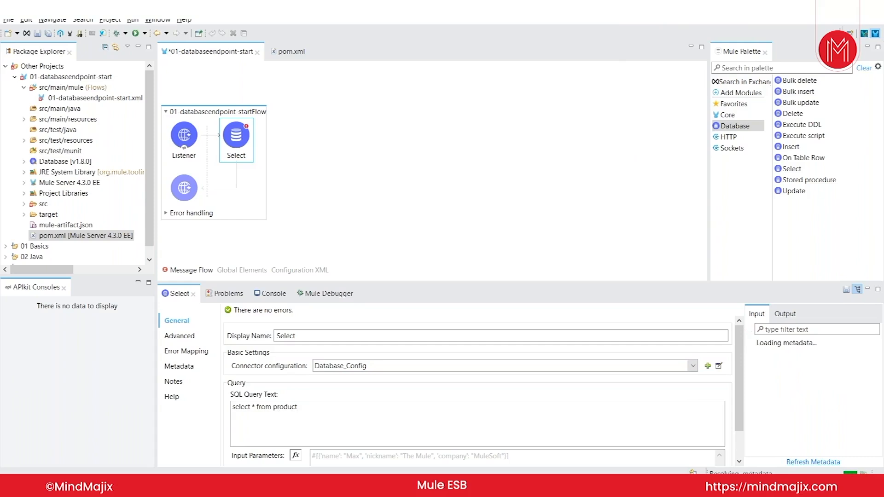
key("ctrl+s")
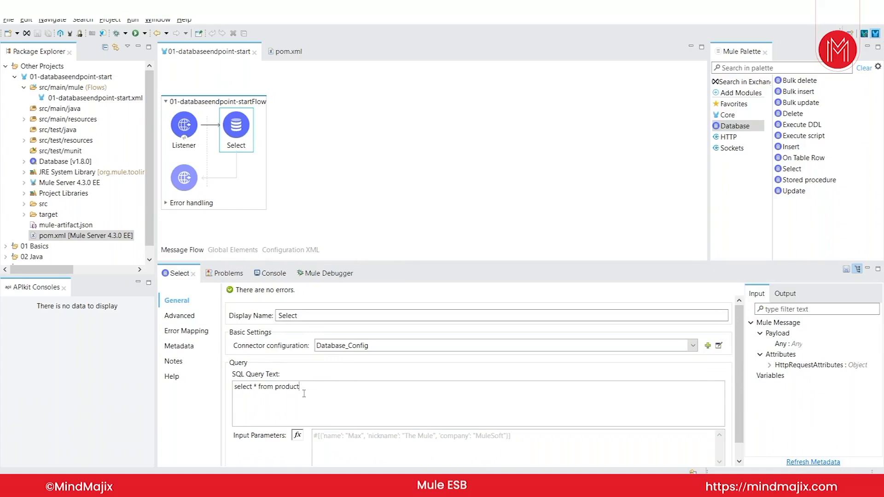
Step: Add a Transform Message component after Select, found by searching the palette for 'trans'
left_click_drag(309, 388, 233, 387)
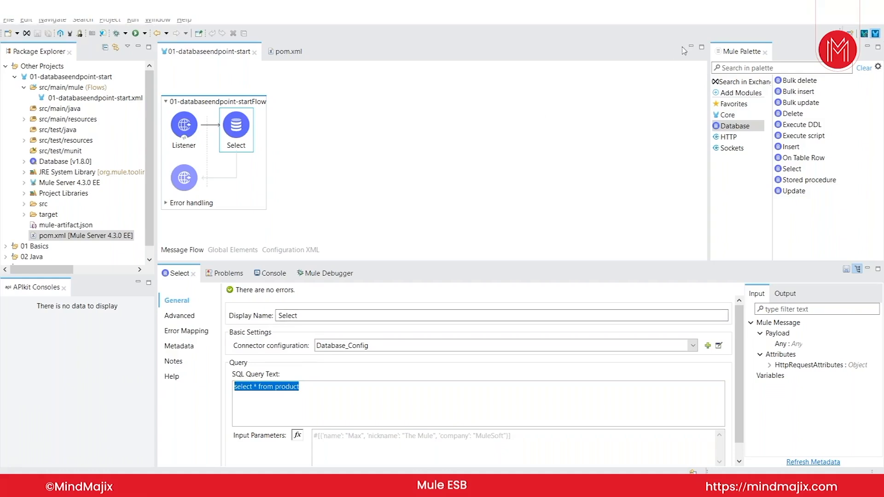
left_click(762, 67)
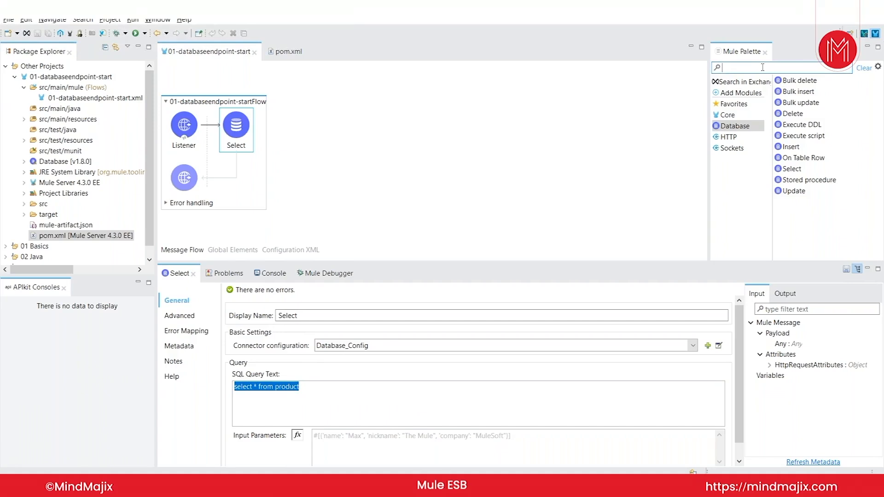
type("trans")
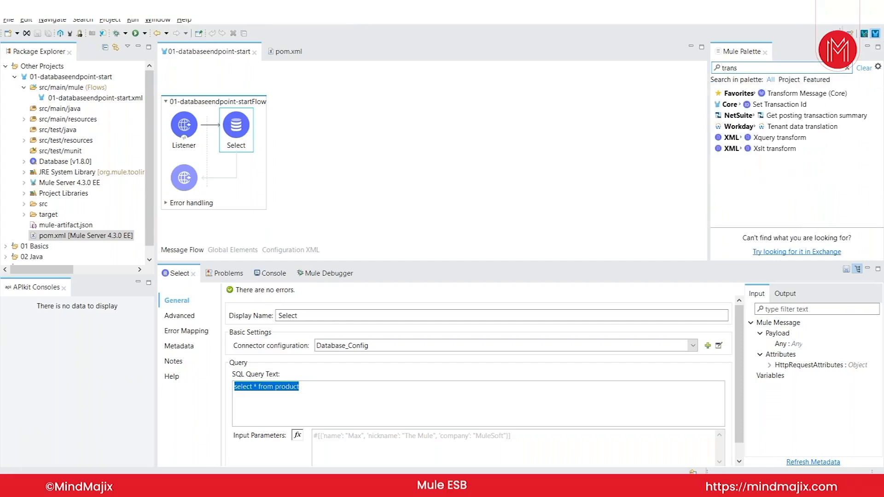
mouse_move(783, 93)
left_mouse_down()
mouse_move(373, 213)
mouse_move(264, 129)
left_mouse_up()
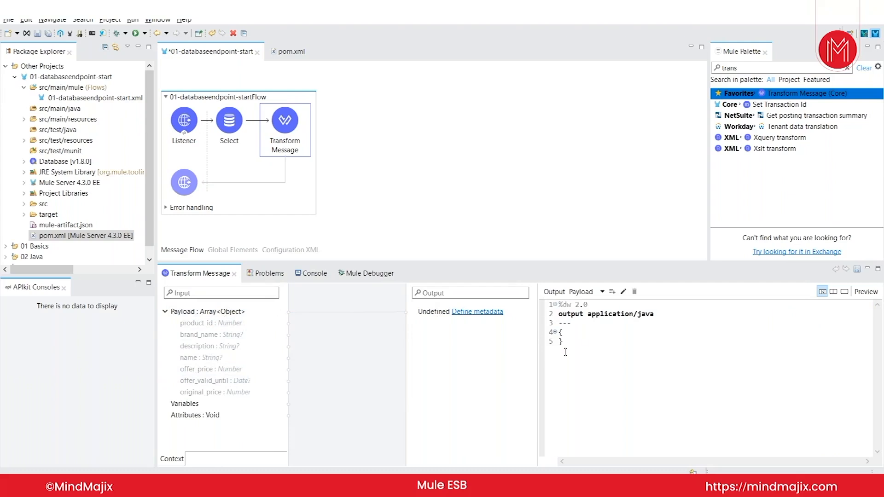
Step: Begin changing the script's output format on line 2 from java, typing 'so'
left_click(667, 315)
key("BackSpace")
key("BackSpace")
key("BackSpace")
type("so")
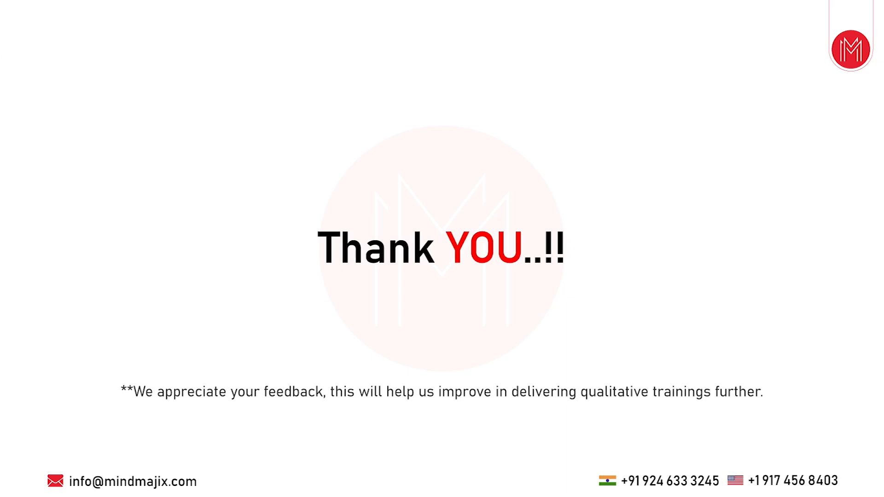